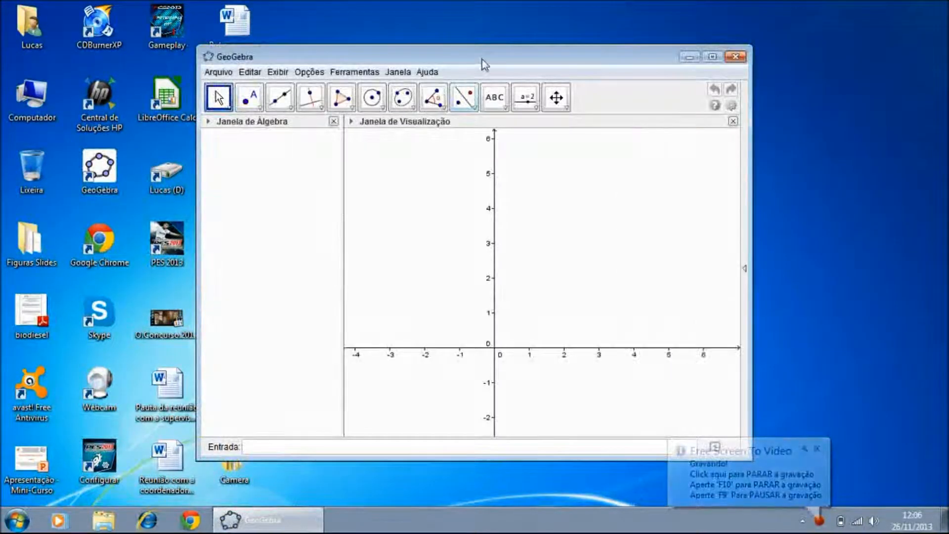
Step: Maximize the GeoGebra window, hide the coordinate axes and show the grid in the graphics view
double_click(483, 62)
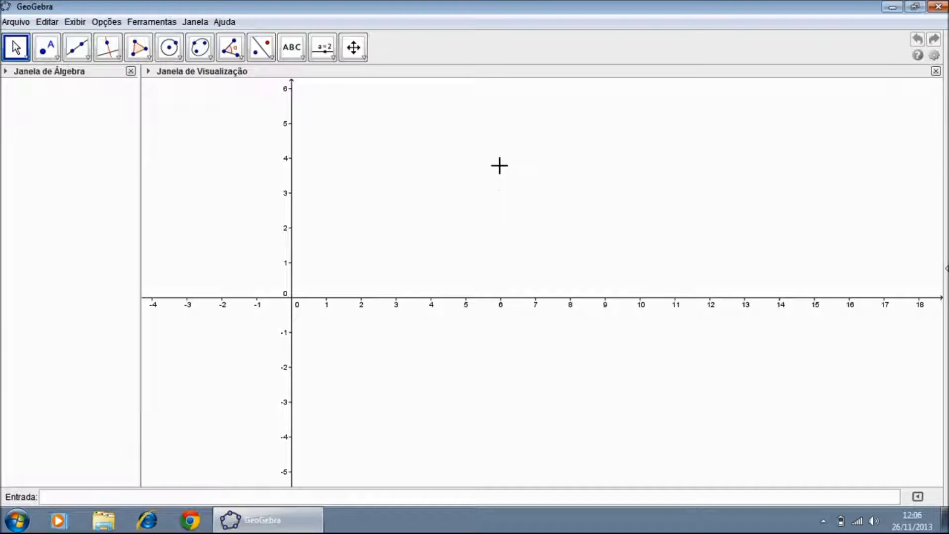
right_click(500, 167)
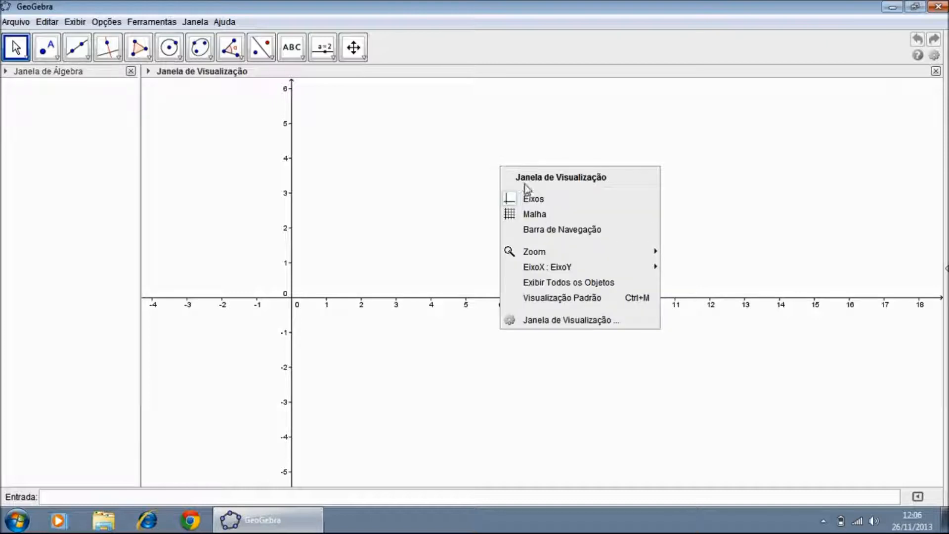
click(532, 200)
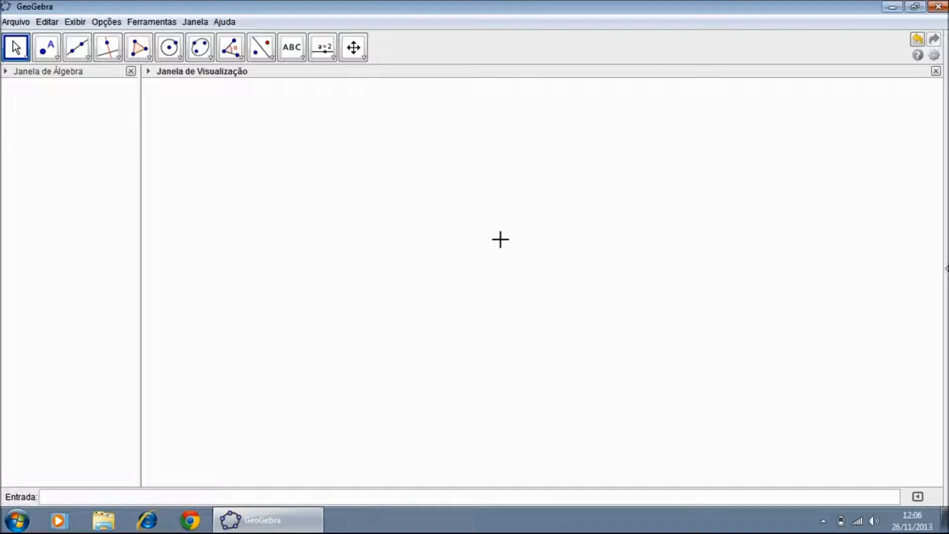
right_click(477, 202)
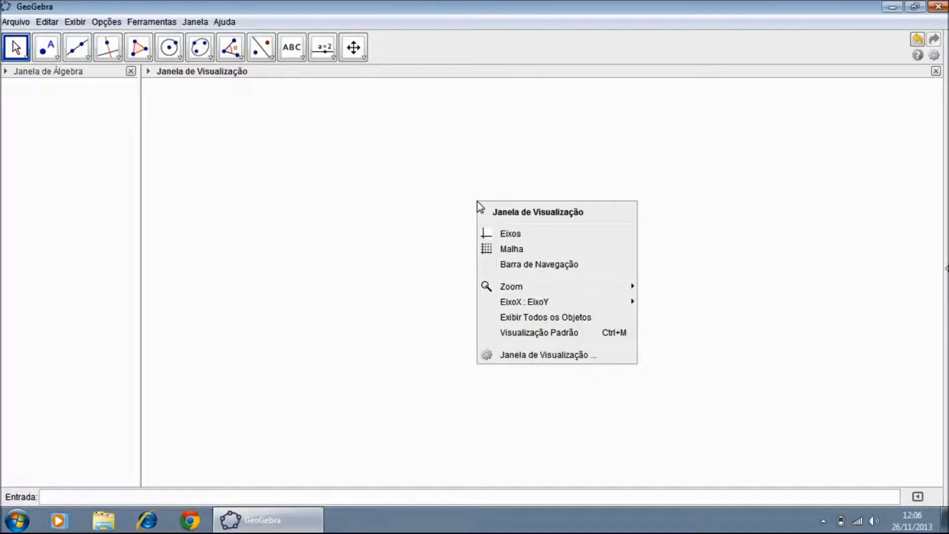
click(492, 249)
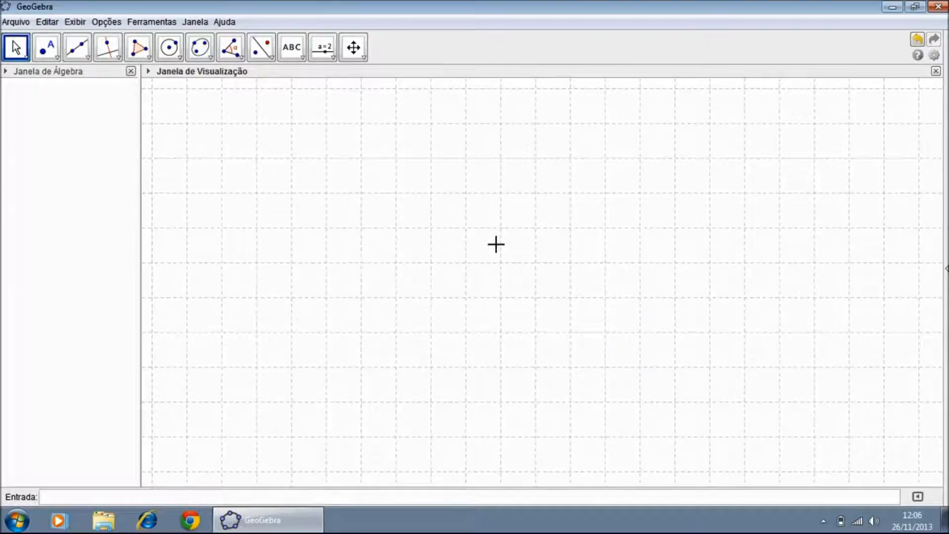
Step: Draw a segment through two points from about (1.48, 1.54) to about (3.52, 3.6)
click(86, 60)
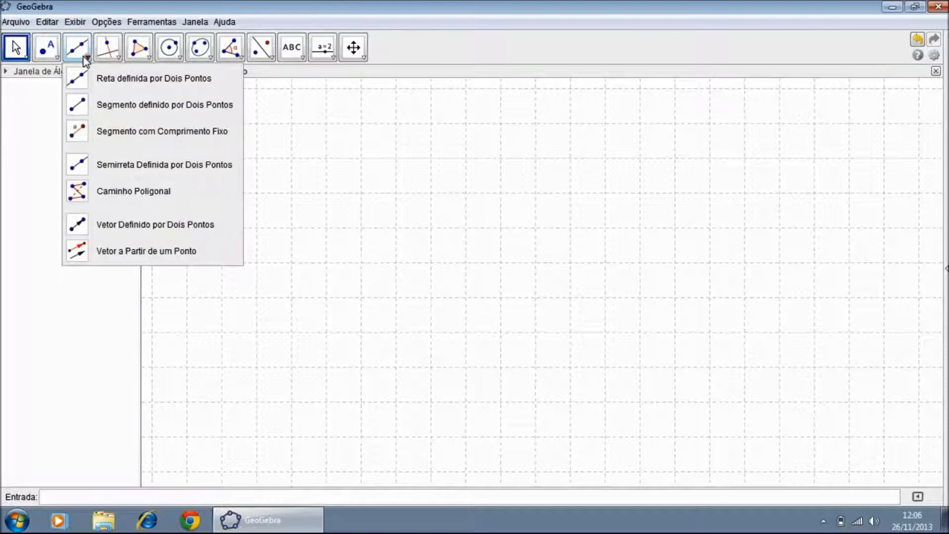
click(102, 102)
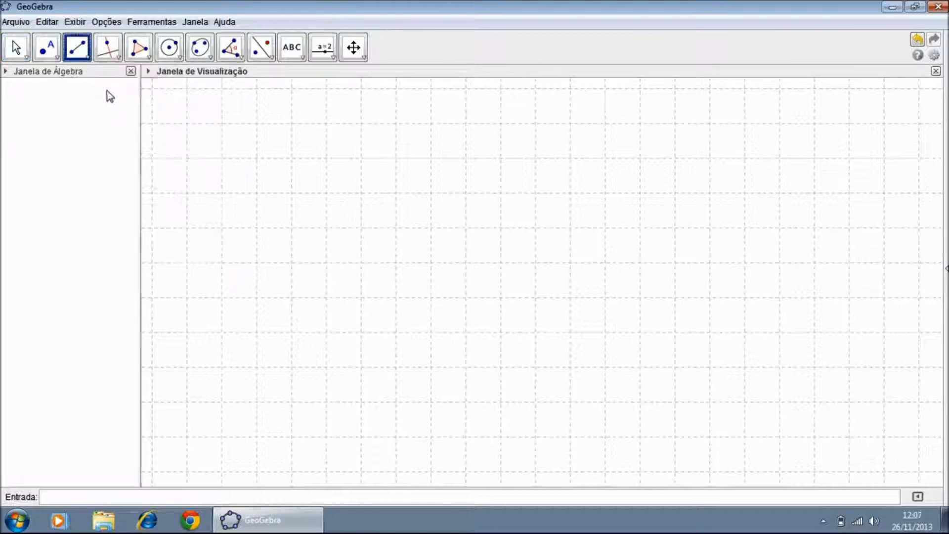
click(343, 243)
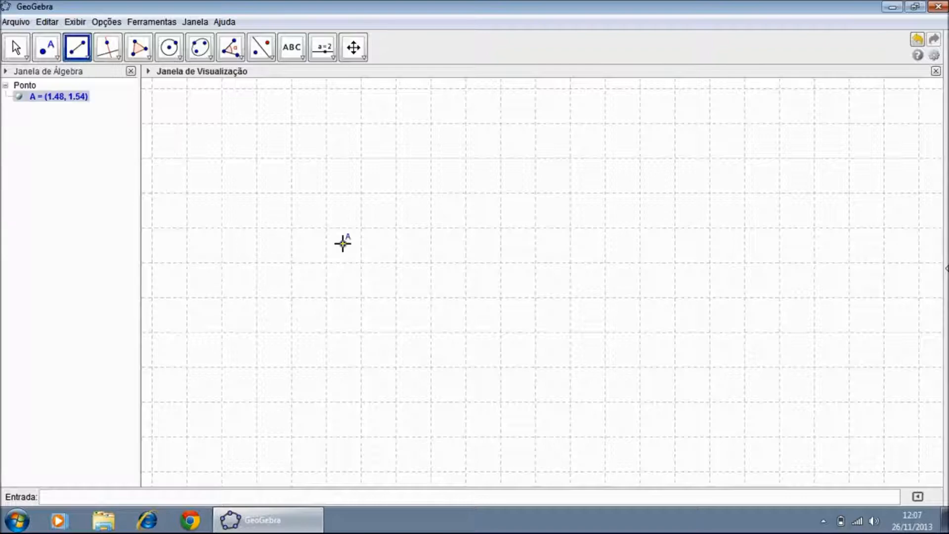
click(414, 172)
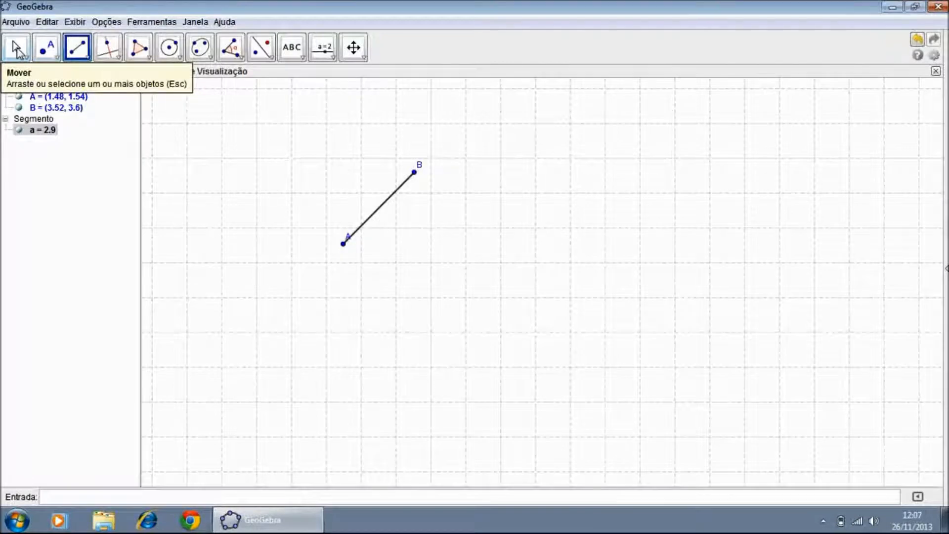
Step: Show the label of segment AB with its value (Valor) instead of its name
click(16, 48)
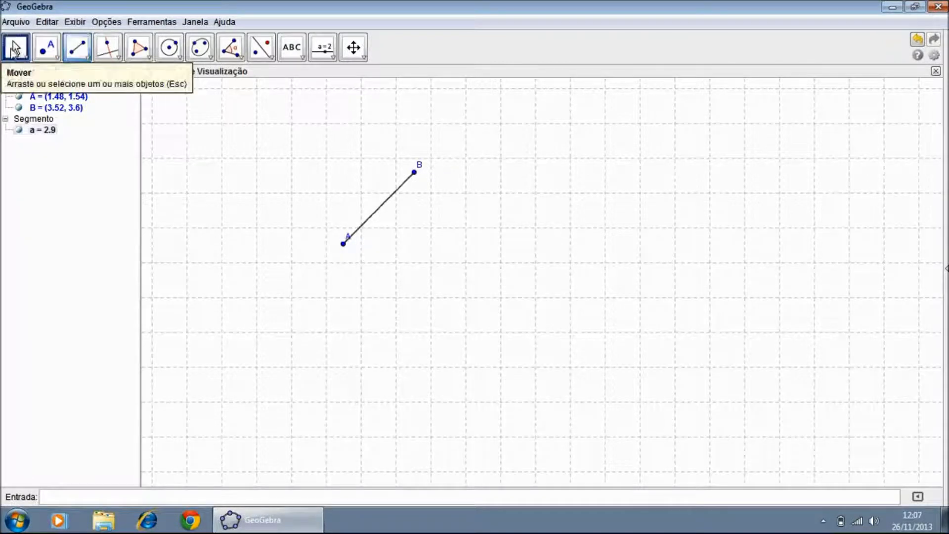
right_click(373, 218)
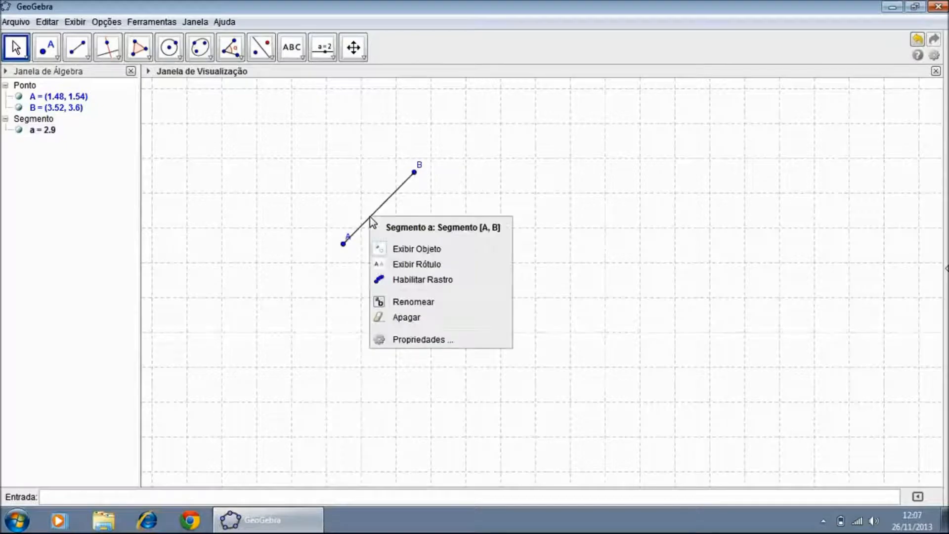
click(407, 339)
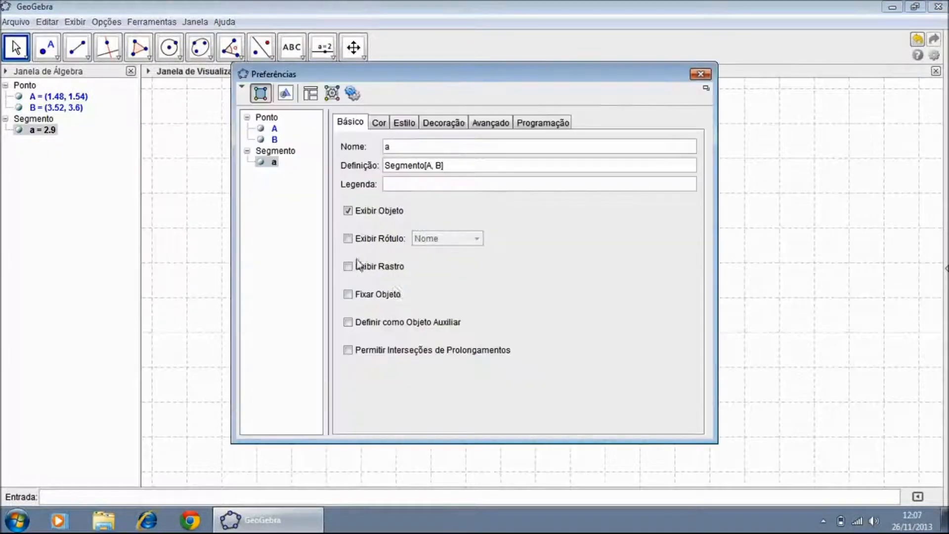
click(348, 239)
click(440, 240)
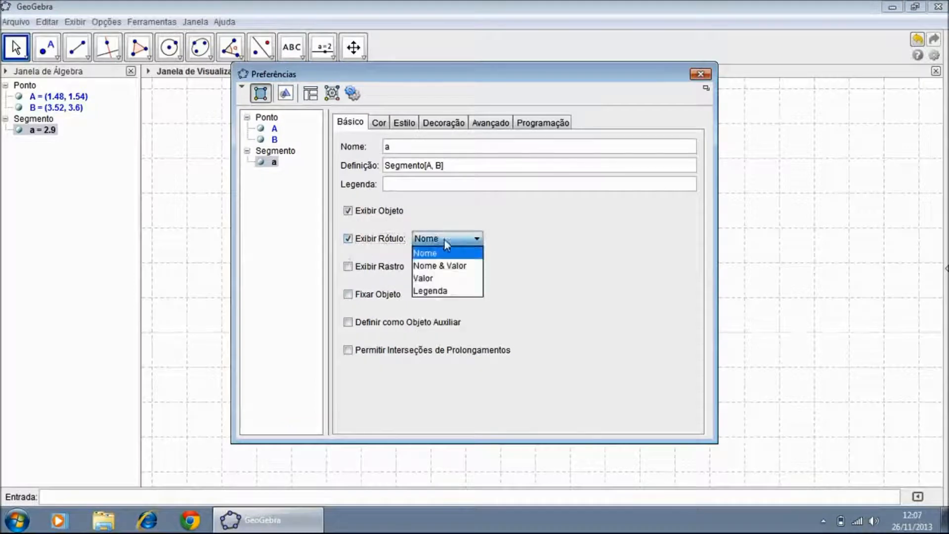
click(453, 279)
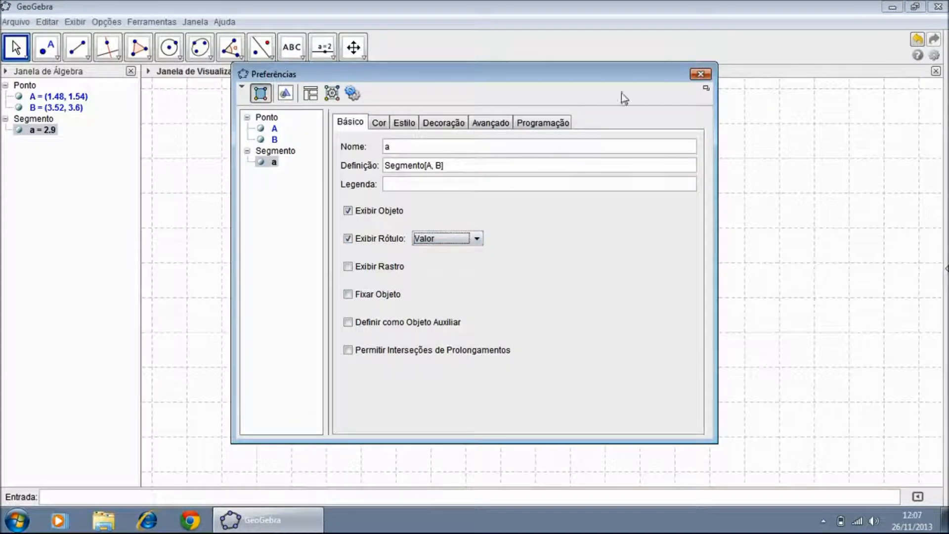
click(700, 75)
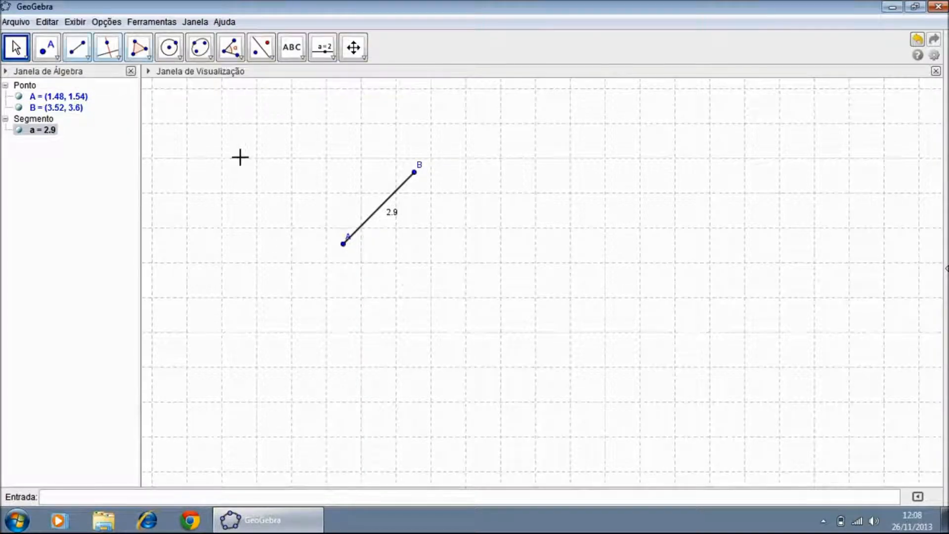
Step: Create a fixed-length segment of 2.9 starting from a new point at (7, 1)
click(80, 59)
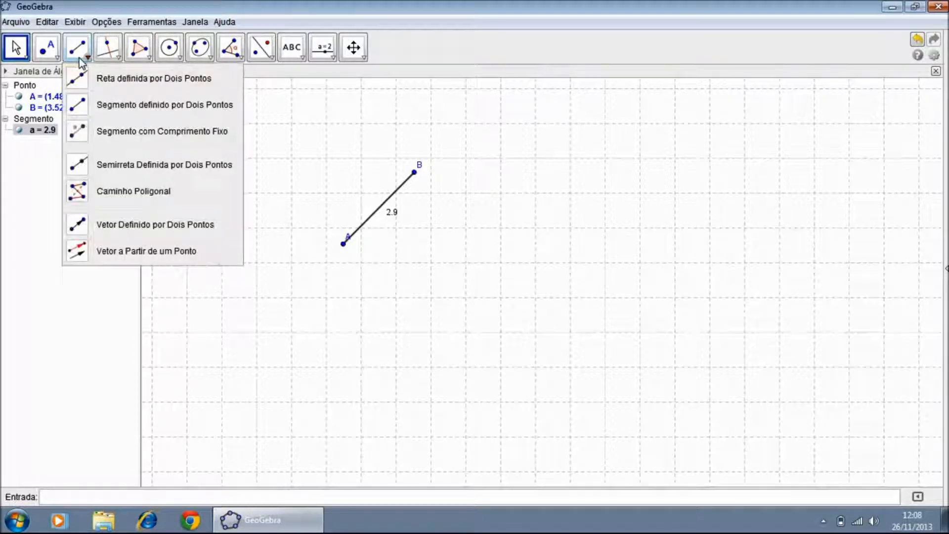
click(106, 132)
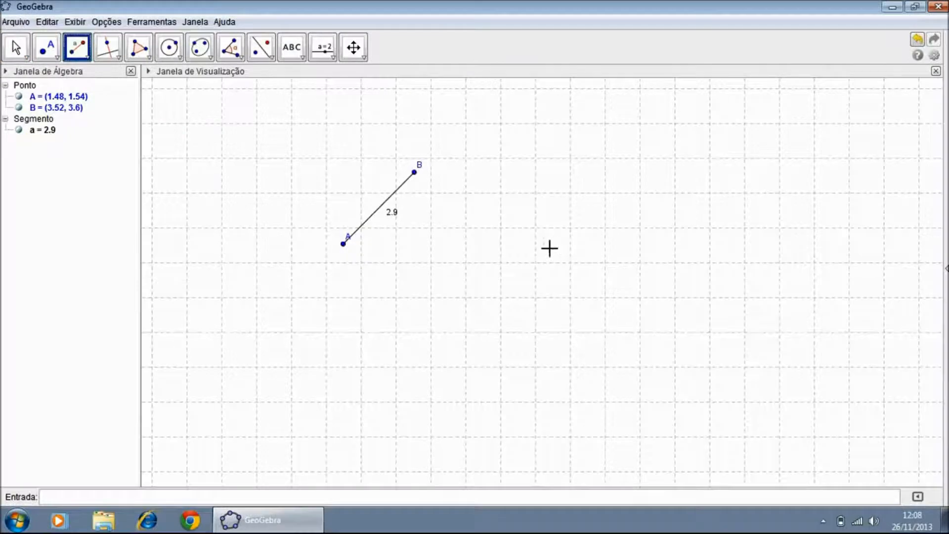
click(536, 263)
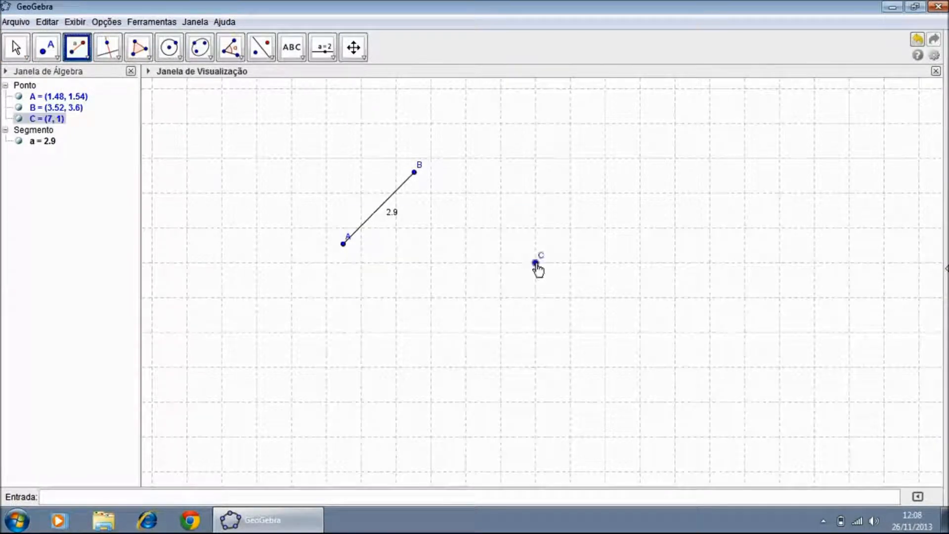
drag(490, 219, 490, 349)
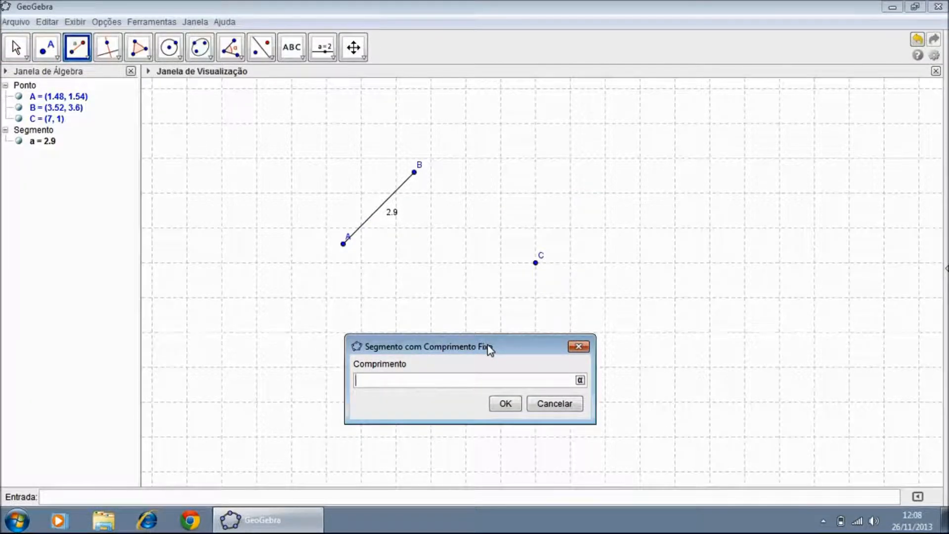
text(2)
click(506, 403)
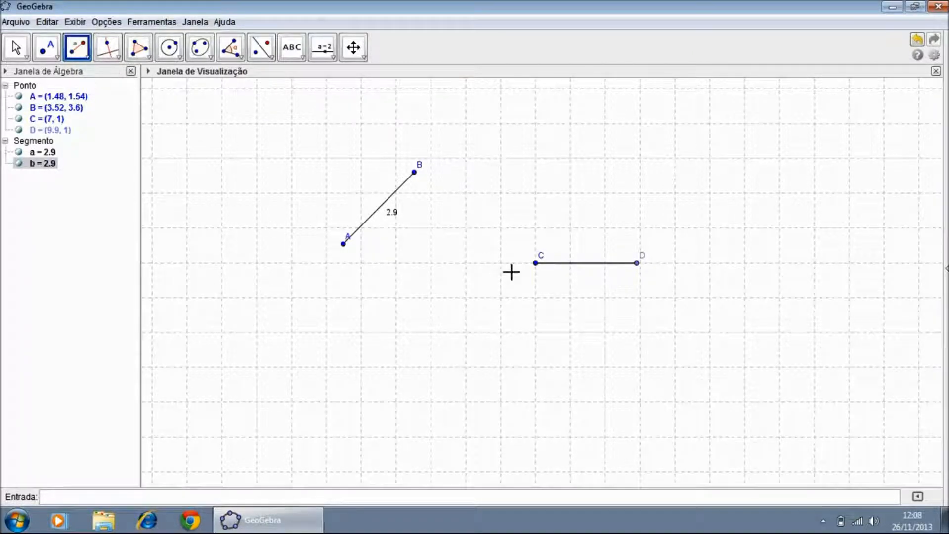
Step: Add a fixed-length segment of 2 from point C and swing its free end straight below C to (7, -1)
click(536, 264)
drag(462, 218, 425, 310)
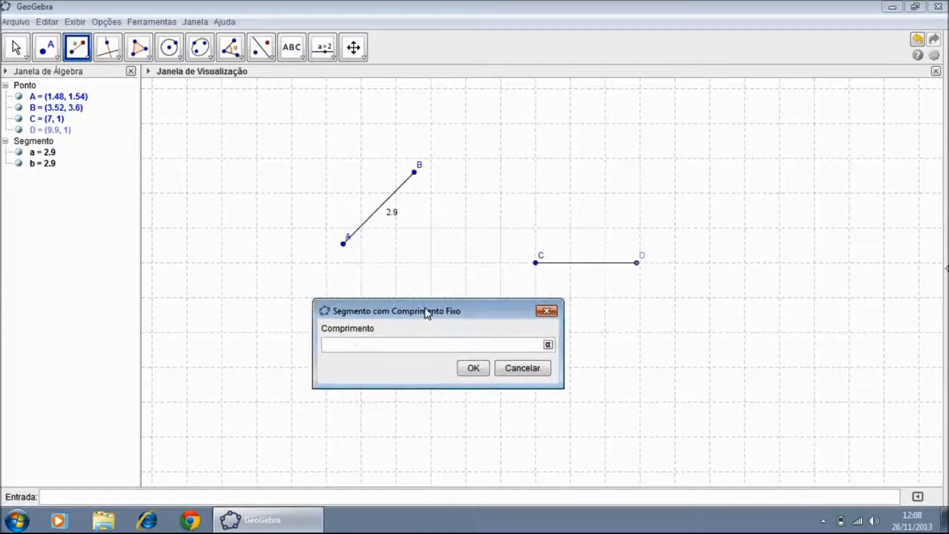
text(2)
click(472, 368)
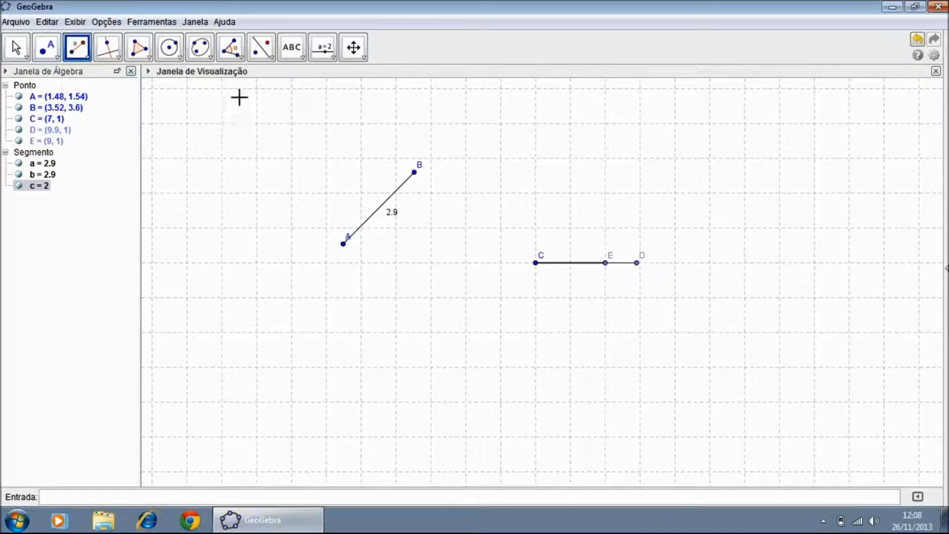
click(17, 49)
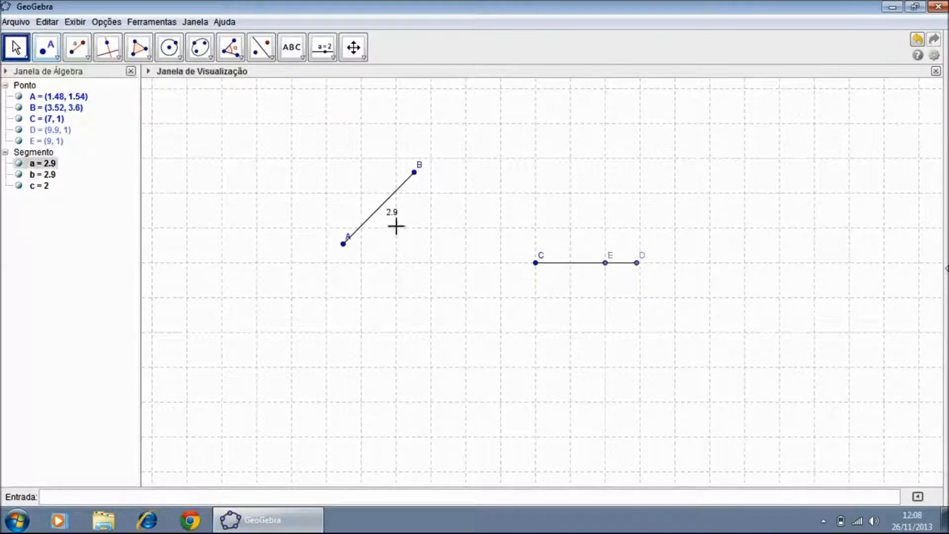
drag(604, 263, 537, 302)
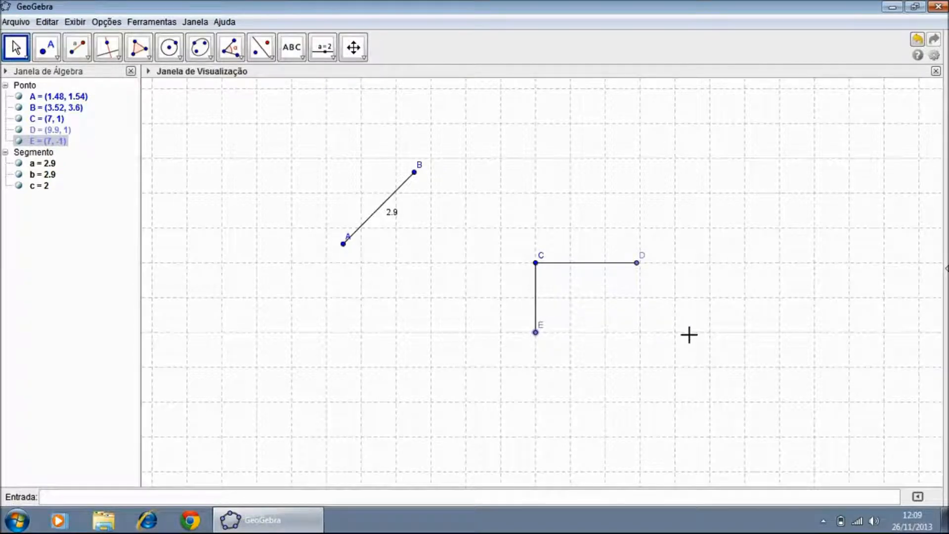
Step: Create a fixed-length segment of 2.9 starting at point E, parallel to segment CD
click(77, 51)
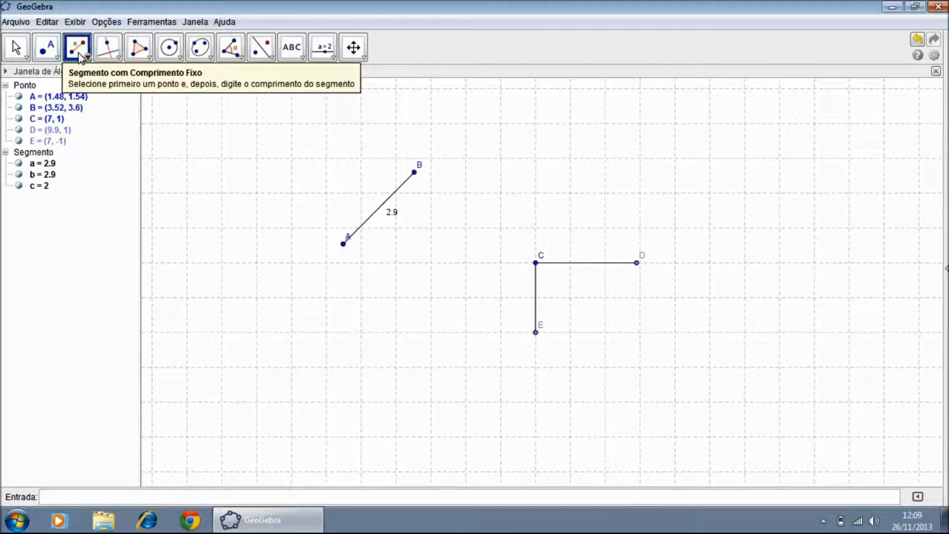
click(536, 333)
drag(456, 218, 421, 326)
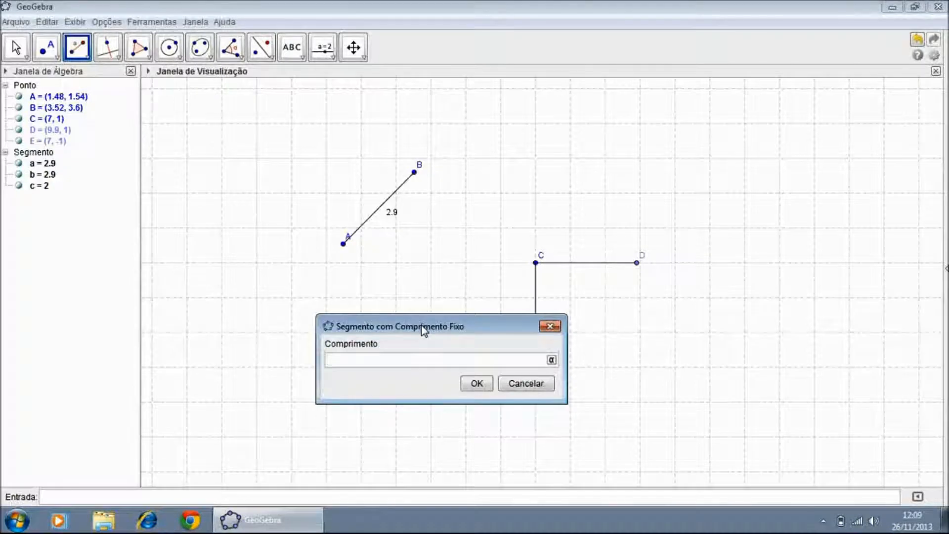
text(2.9)
click(477, 383)
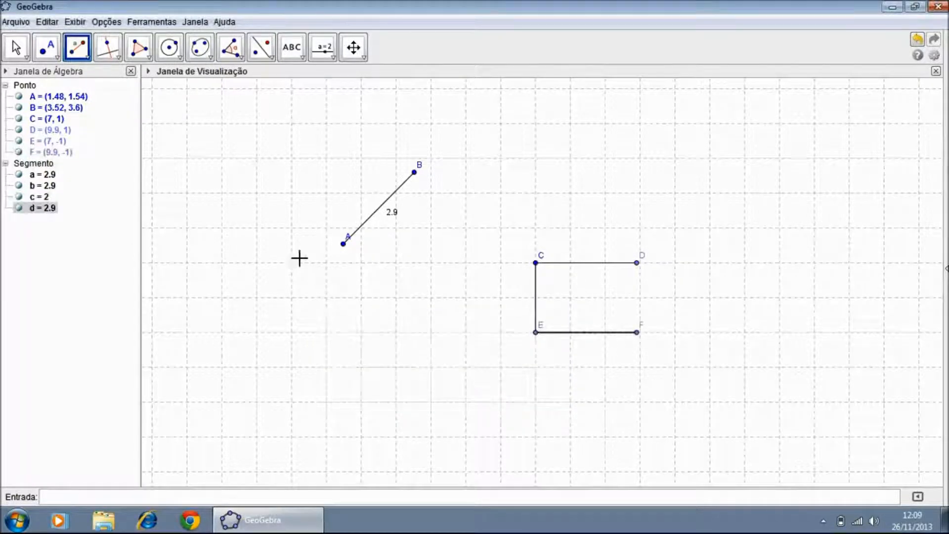
Step: Delete the segments CD, CE and EF, keeping their endpoints as the rectangle's corners
click(16, 47)
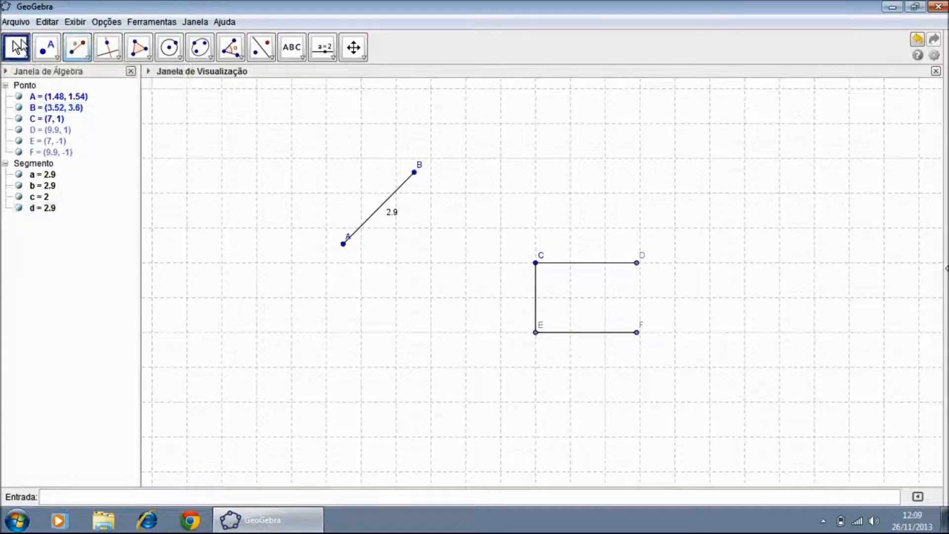
click(557, 264)
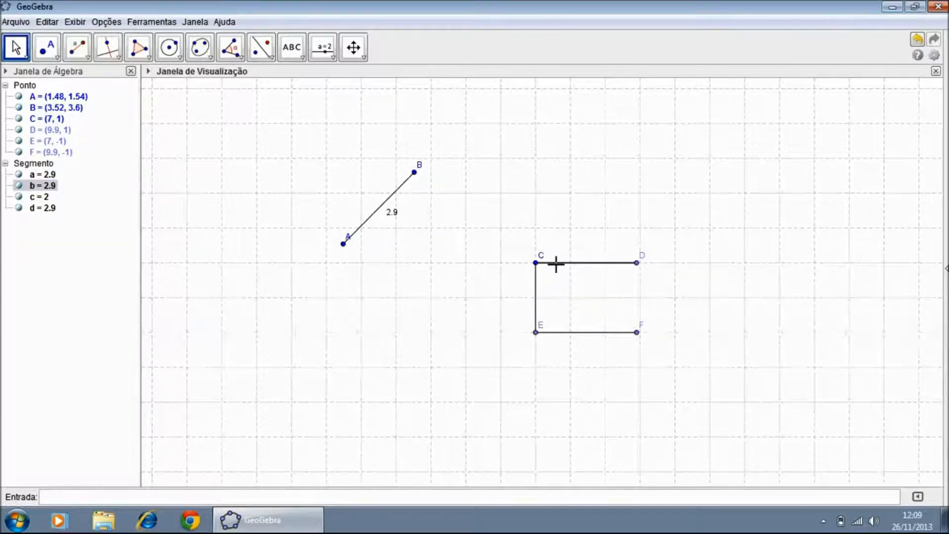
key(Delete)
click(535, 298)
key(Delete)
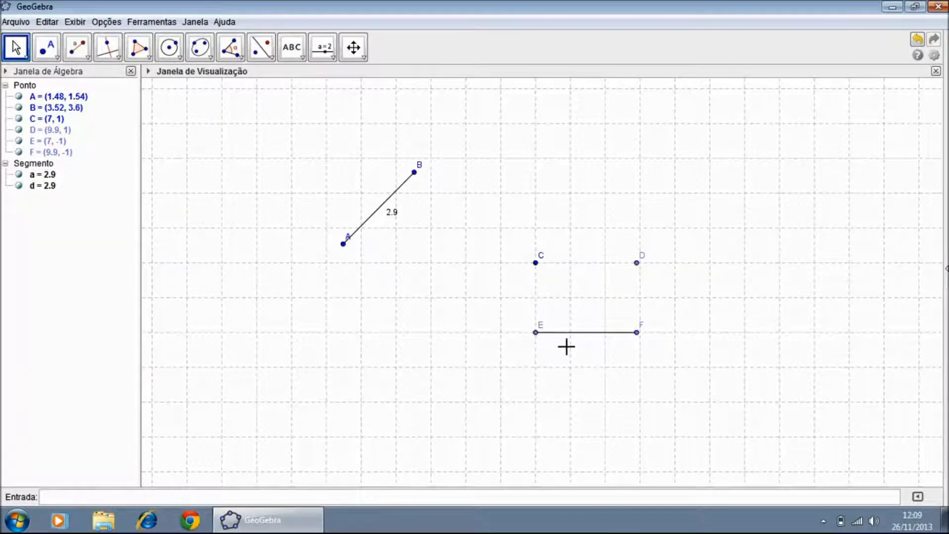
click(567, 333)
key(Delete)
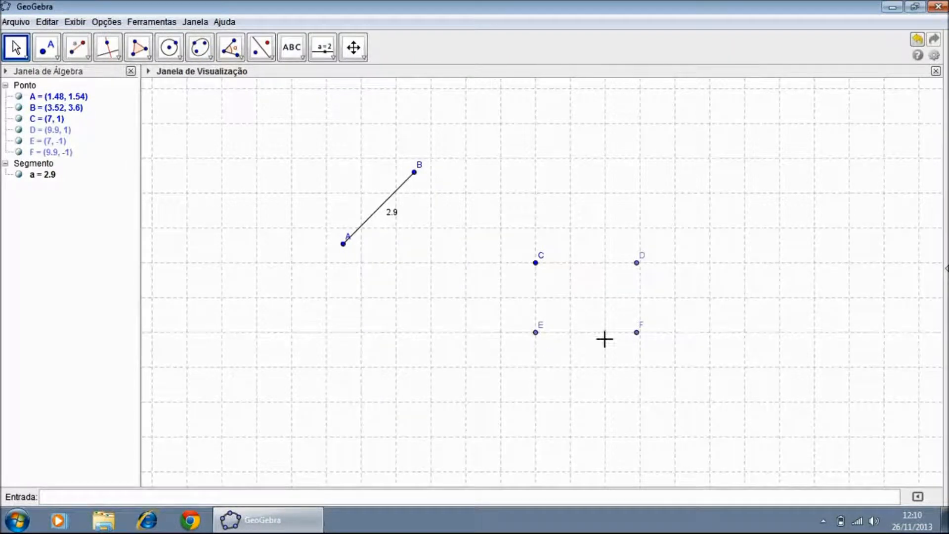
Step: Create a polygon through the corner points E, F, D and C, closing it at E
click(148, 58)
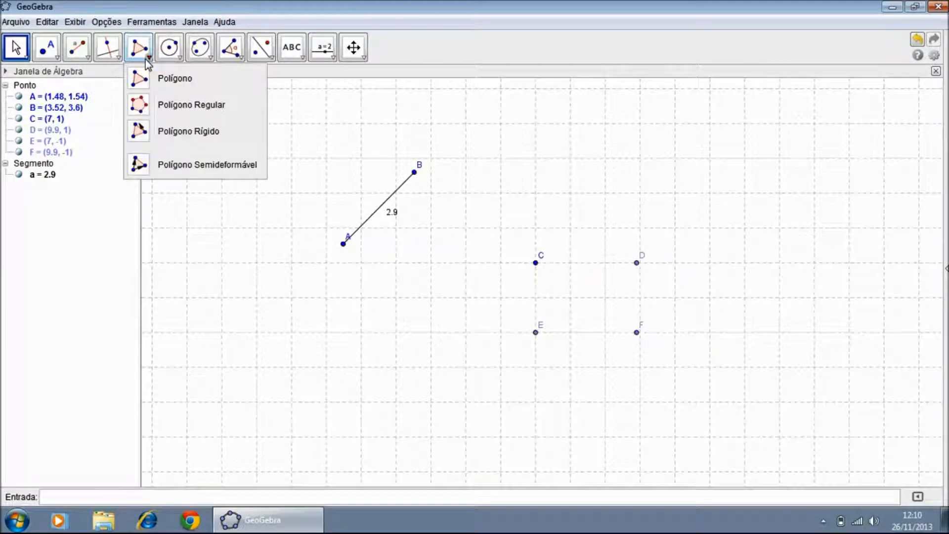
click(165, 84)
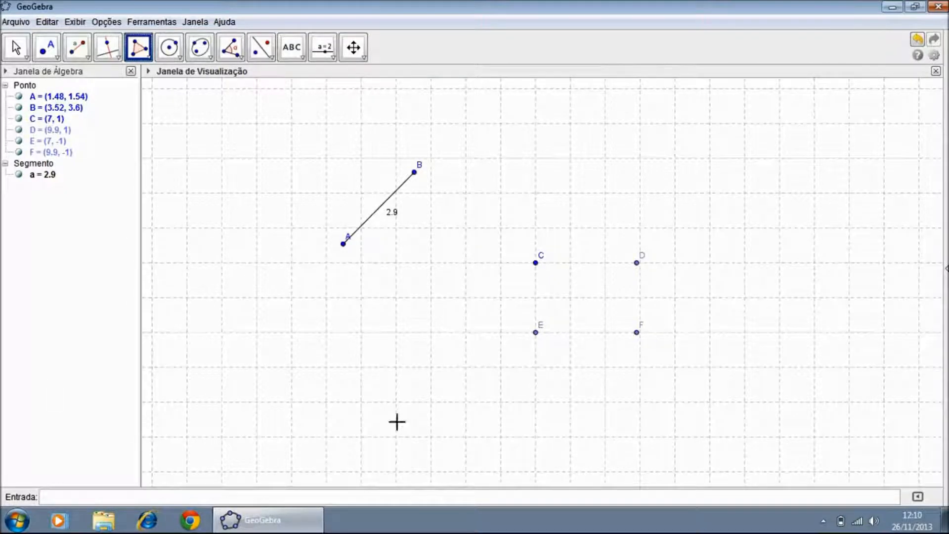
click(534, 336)
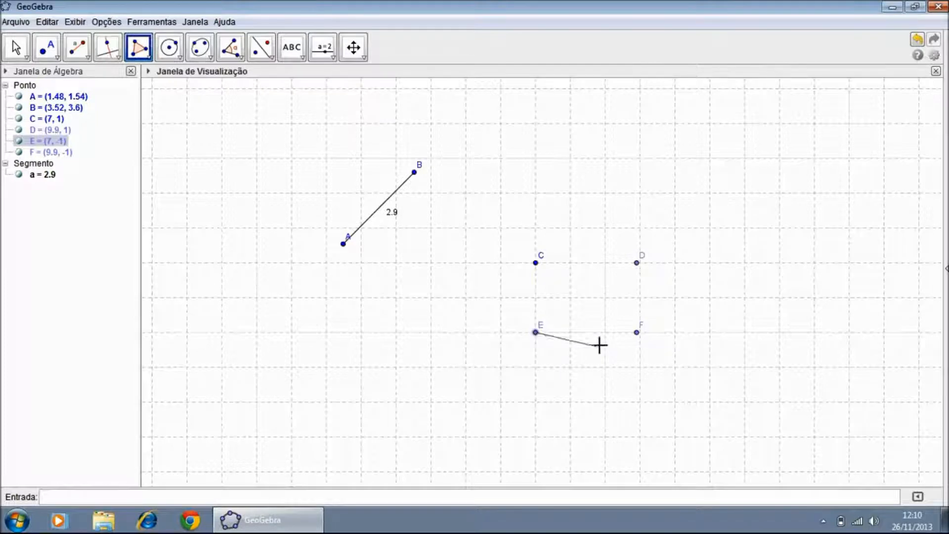
click(637, 338)
click(637, 262)
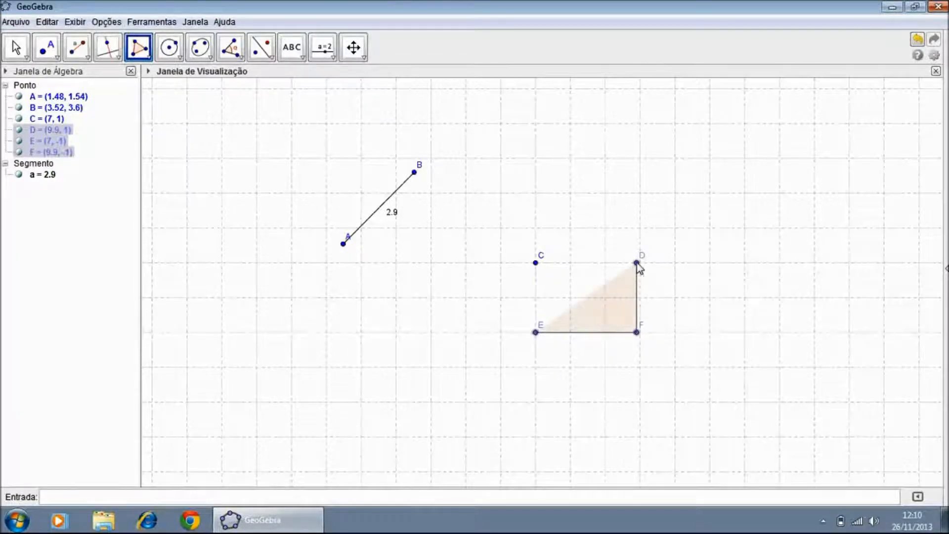
click(535, 263)
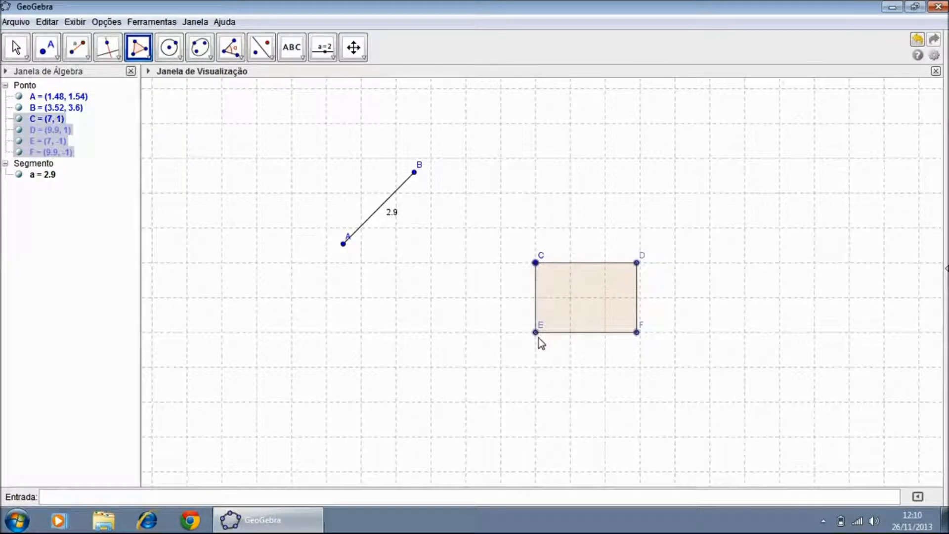
click(536, 333)
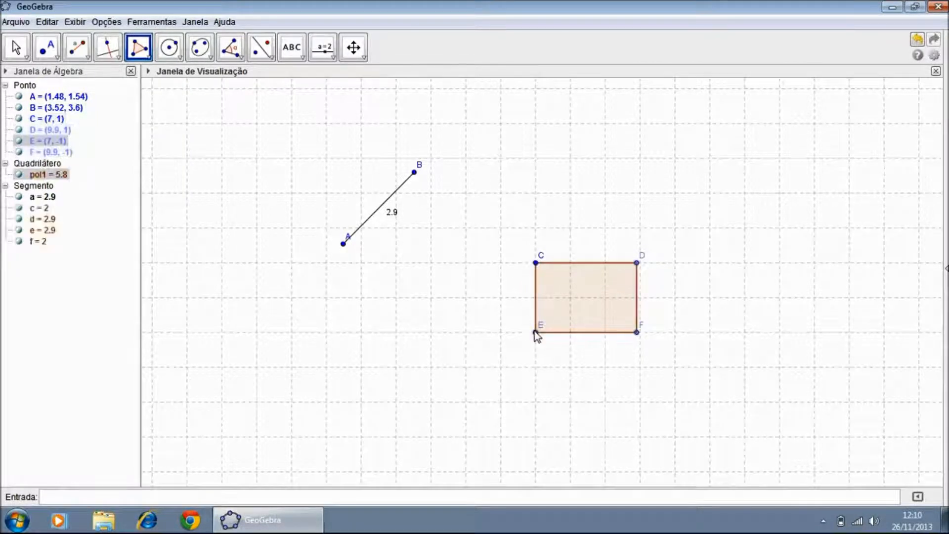
Step: Move the whole rectangle so that corner C lies at about (8.7, 0.16)
click(16, 52)
click(15, 77)
drag(550, 268, 658, 331)
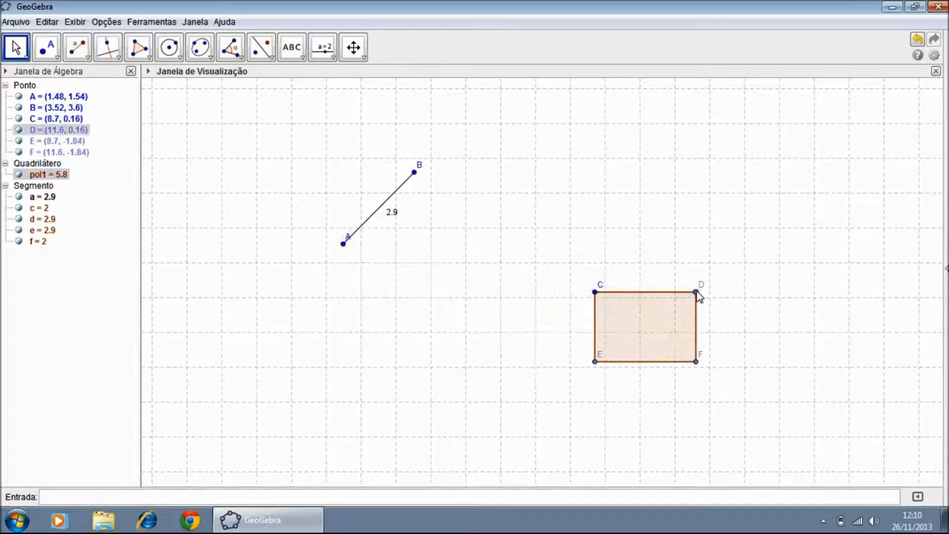
Step: Try swinging corner D of the rectangle straight above C to about (8.7, 3.06), and undo the deformation
drag(697, 292, 595, 191)
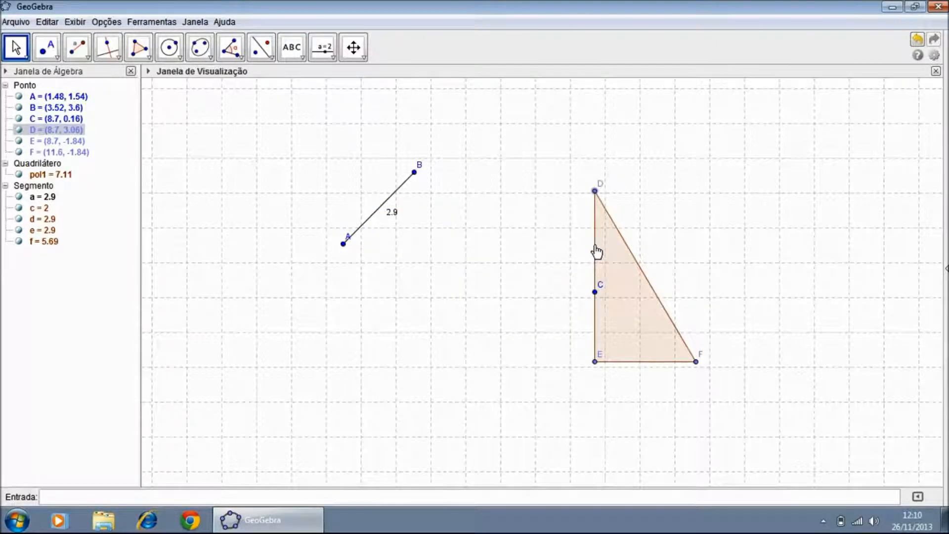
key(Left)
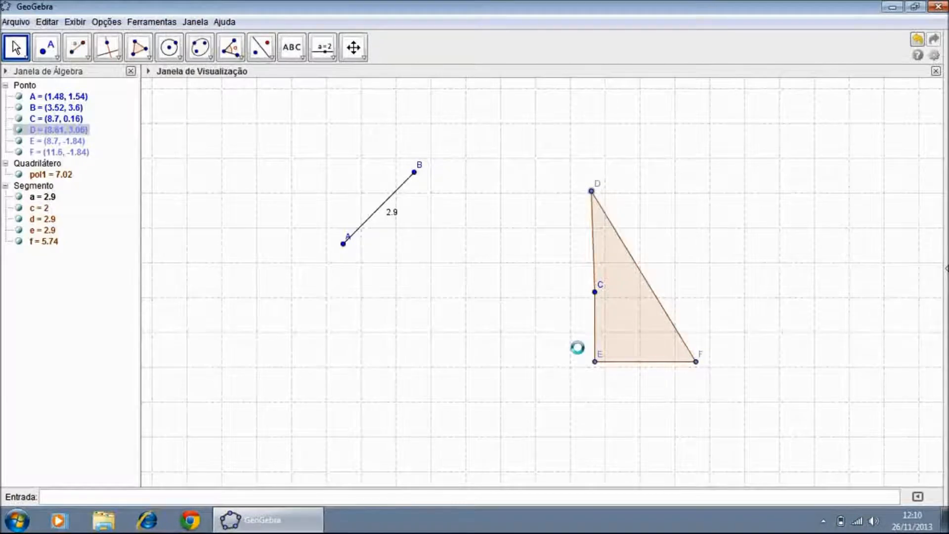
key(ctrl+z)
Step: Move the rectangle so that C lies at about (8.54, 1.52), and make a copy of it with the Rigid Polygon tool
drag(642, 337, 625, 275)
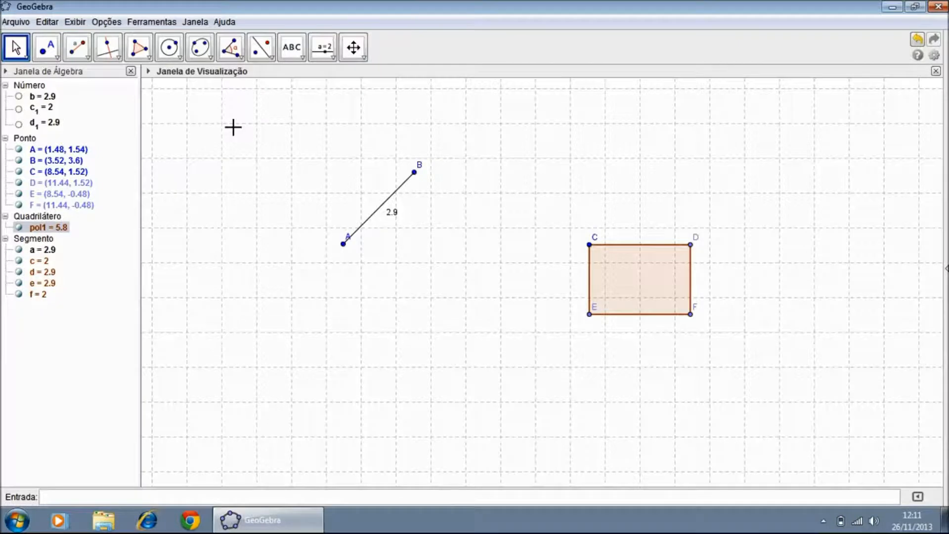
click(143, 58)
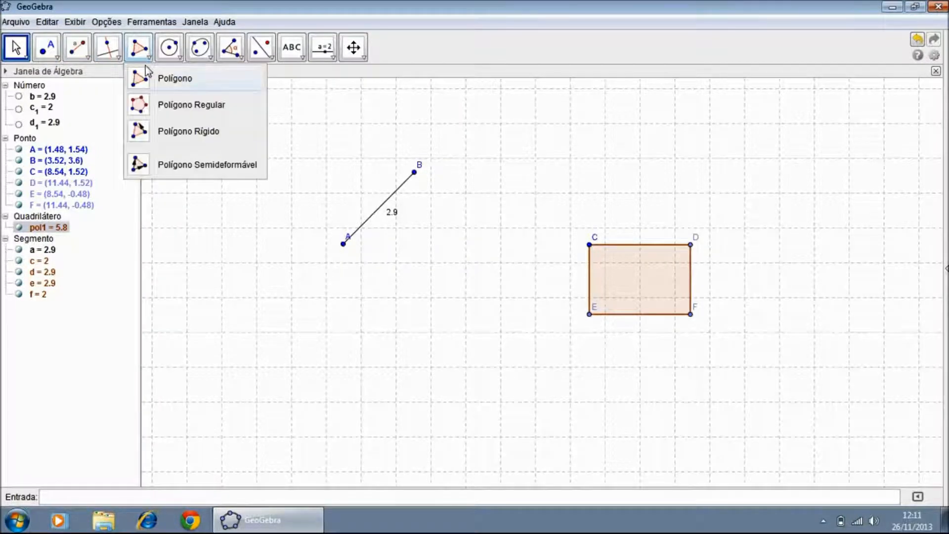
click(183, 131)
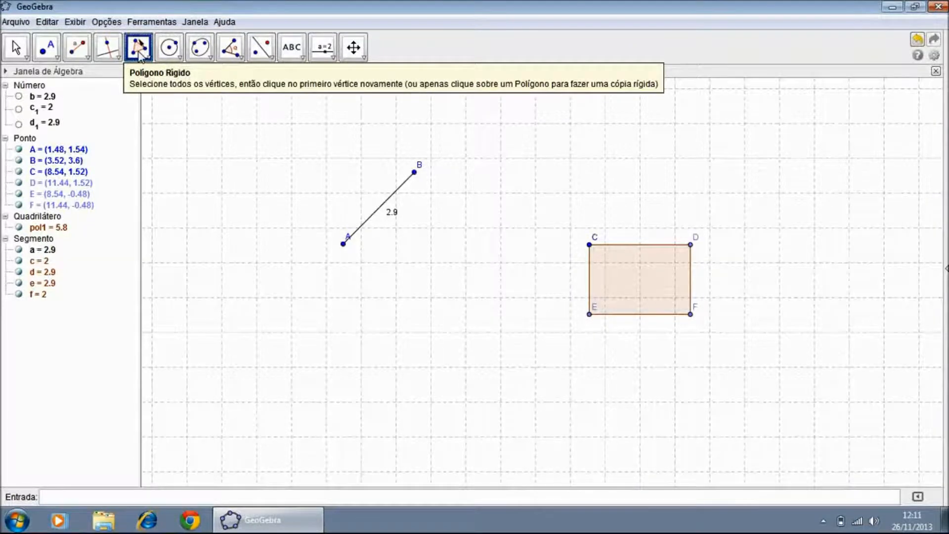
click(629, 283)
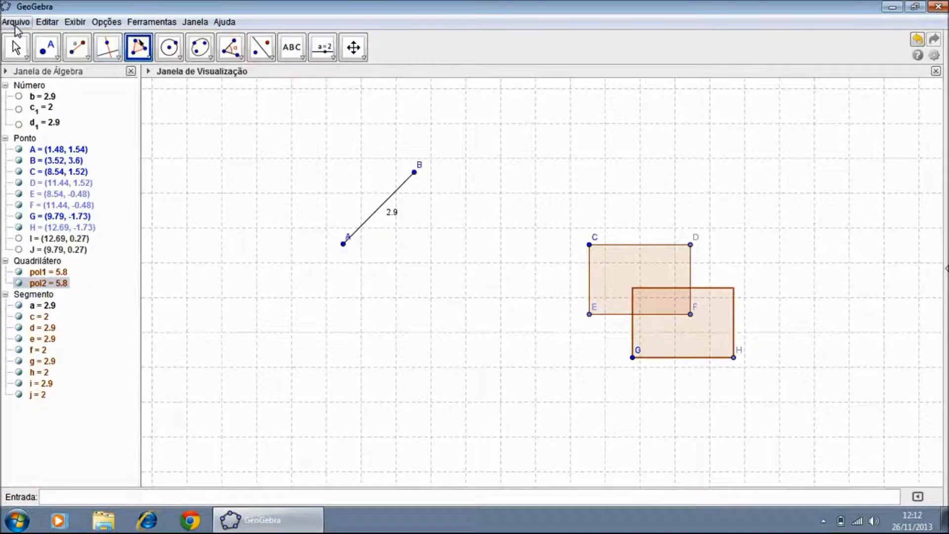
Step: Rotate and move the rigid copy beneath segment AB, with corner G at about (2.42, -1.7) and H at about (5.32, -1.58)
click(18, 48)
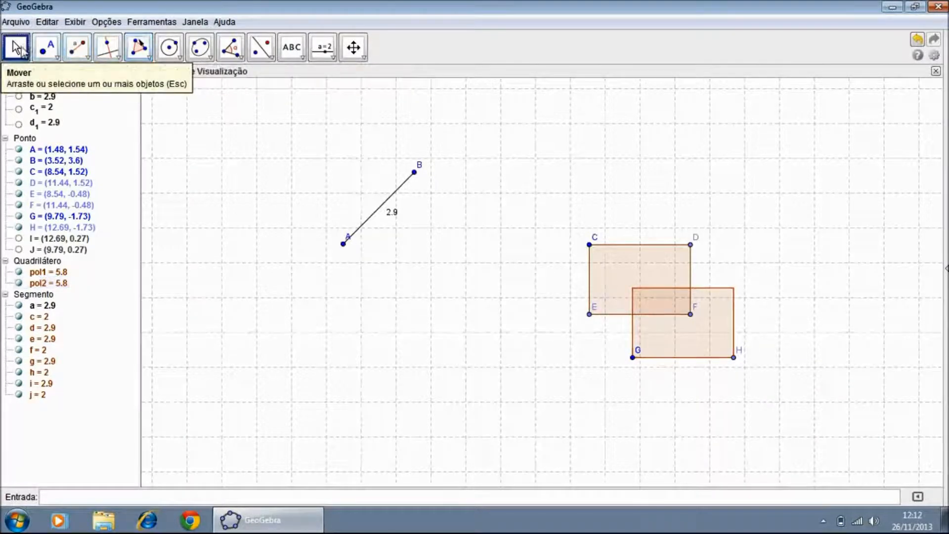
drag(736, 359, 379, 372)
drag(477, 363, 508, 359)
mouse_move(429, 329)
mouse_down()
mouse_move(479, 367)
mouse_move(432, 373)
mouse_move(443, 361)
mouse_move(429, 320)
mouse_up()
mouse_move(477, 349)
mouse_down()
mouse_move(473, 393)
mouse_move(521, 371)
mouse_move(541, 465)
mouse_move(165, 277)
mouse_move(460, 472)
mouse_move(295, 251)
mouse_move(457, 453)
mouse_move(401, 267)
mouse_move(451, 379)
mouse_move(477, 359)
mouse_up()
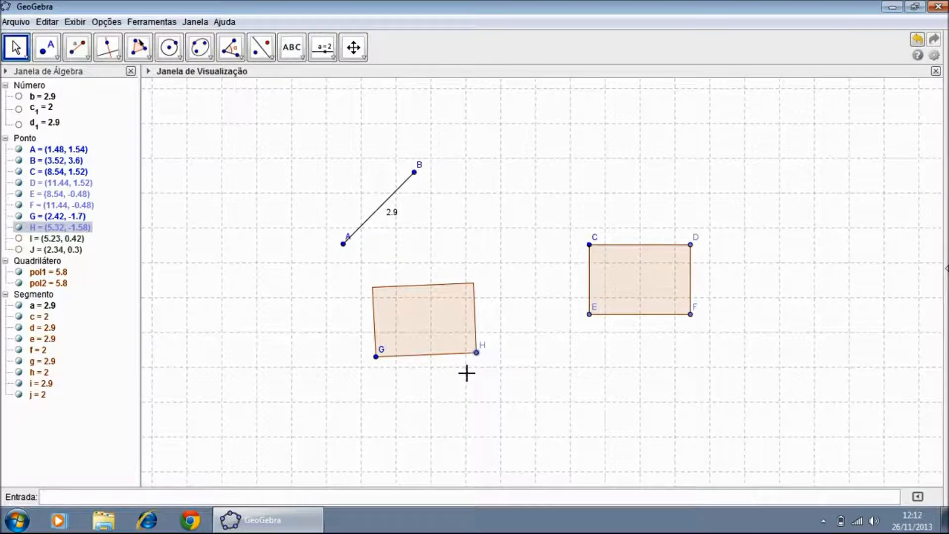
Step: Place the copy's corner G on point A, swing the copy around, and shift it so that H lies near A
drag(425, 328, 390, 213)
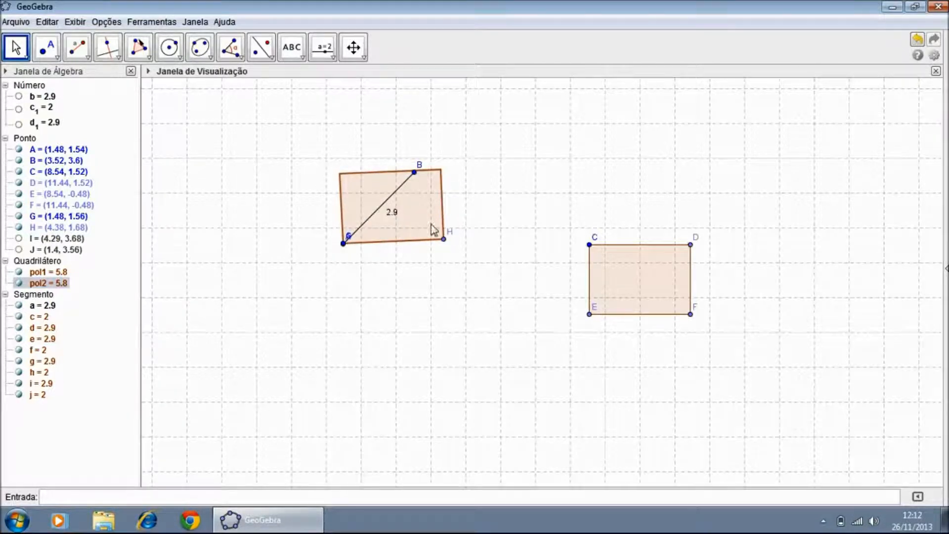
drag(444, 239, 237, 238)
drag(337, 290, 401, 283)
drag(444, 248, 463, 251)
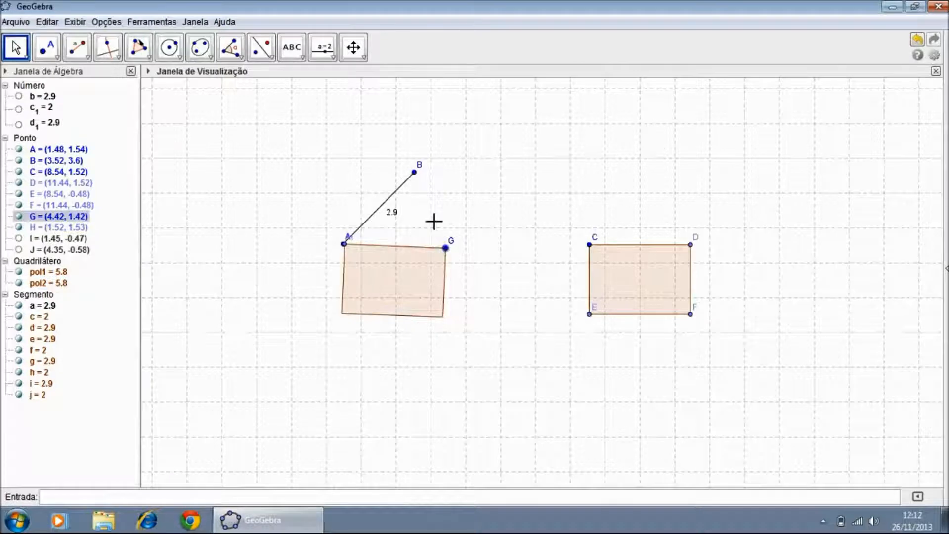
Step: Pull the rigid copy away from segment AB, and place its corner H on point A again
drag(400, 273, 420, 303)
drag(364, 277, 470, 331)
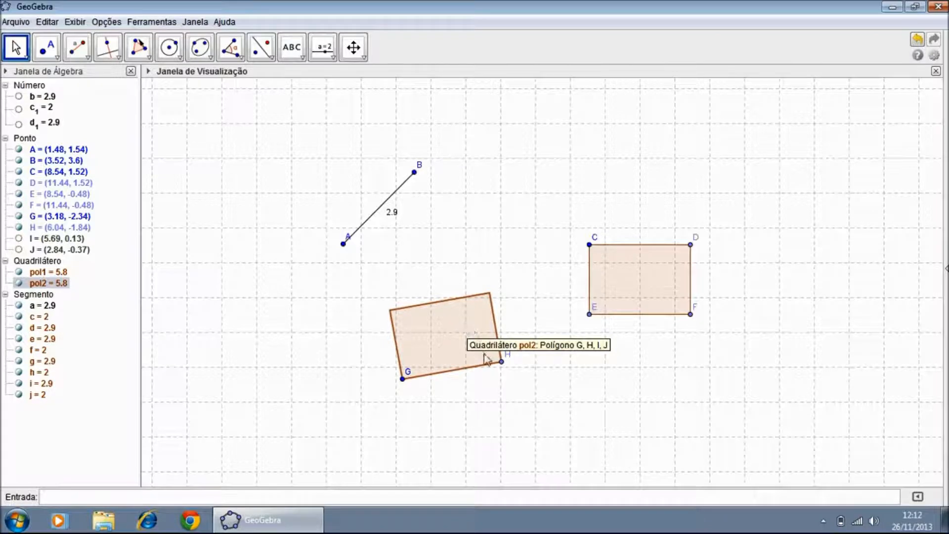
drag(501, 362, 414, 282)
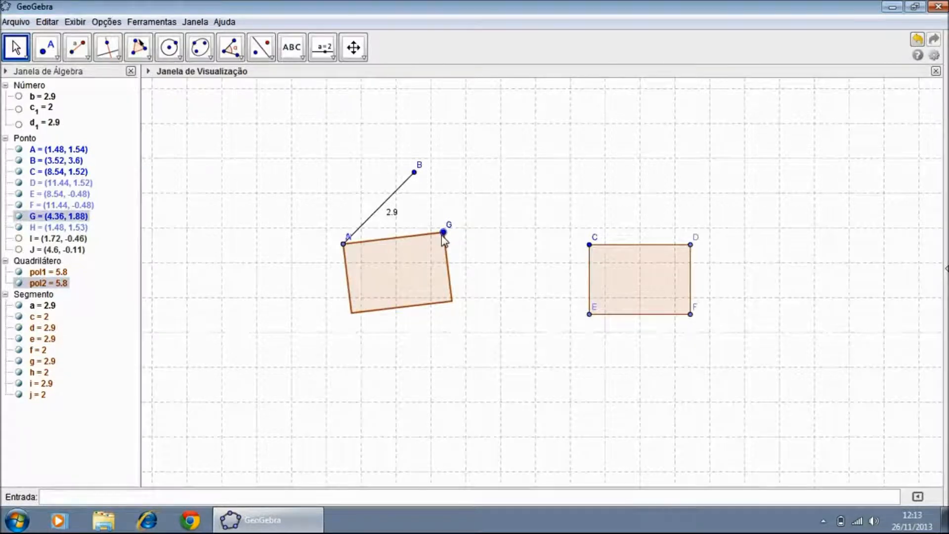
Step: Turn the rigid copy nearly upright and move it below segment AB, with corner G at about (0.92, -2.66)
drag(443, 236, 485, 343)
drag(381, 331, 608, 332)
drag(532, 307, 379, 366)
Step: Try deleting the original rectangle CDFE with its points, and undo the deletion
drag(519, 179, 797, 385)
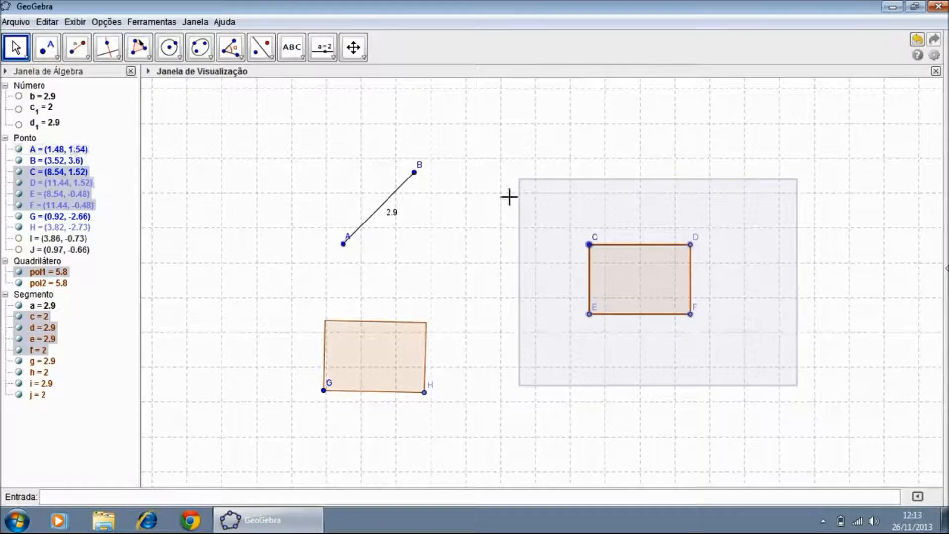
click(580, 162)
drag(544, 199, 766, 372)
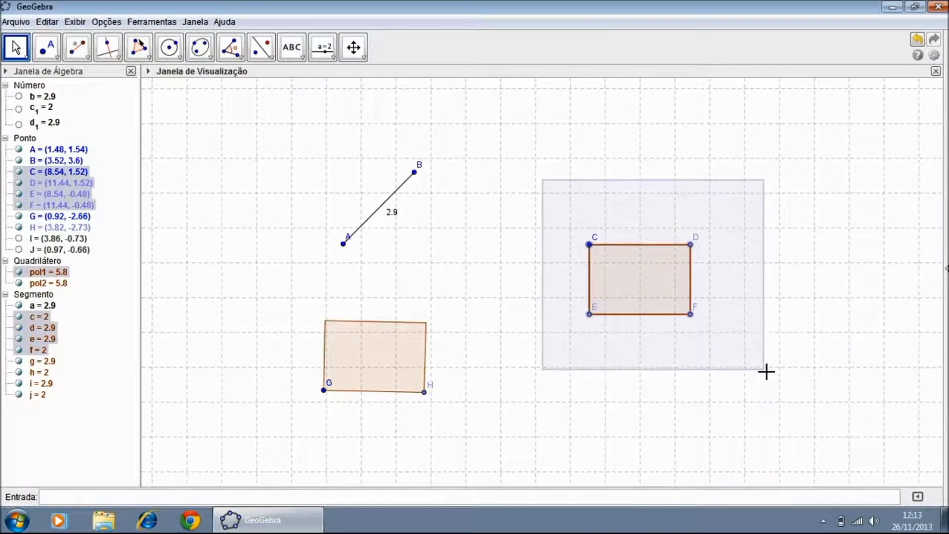
key(Delete)
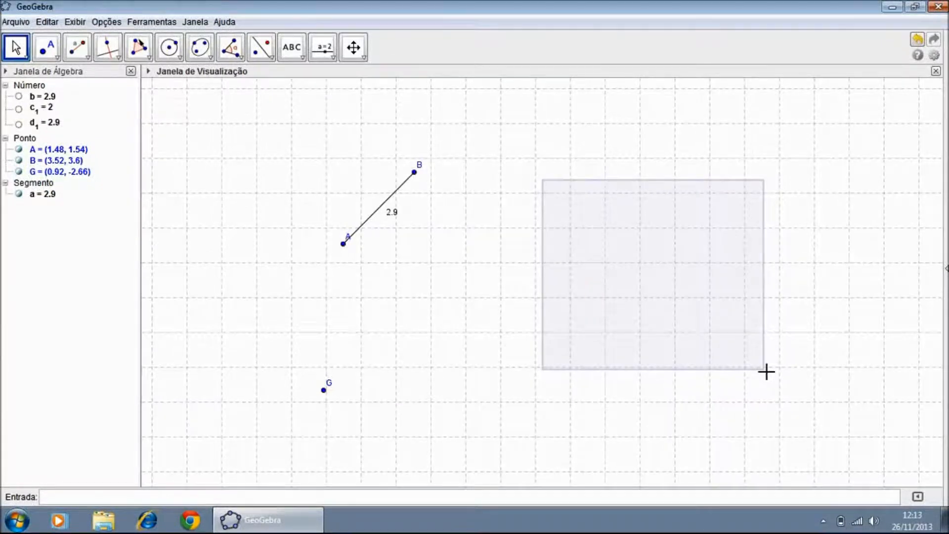
key(ctrl+z)
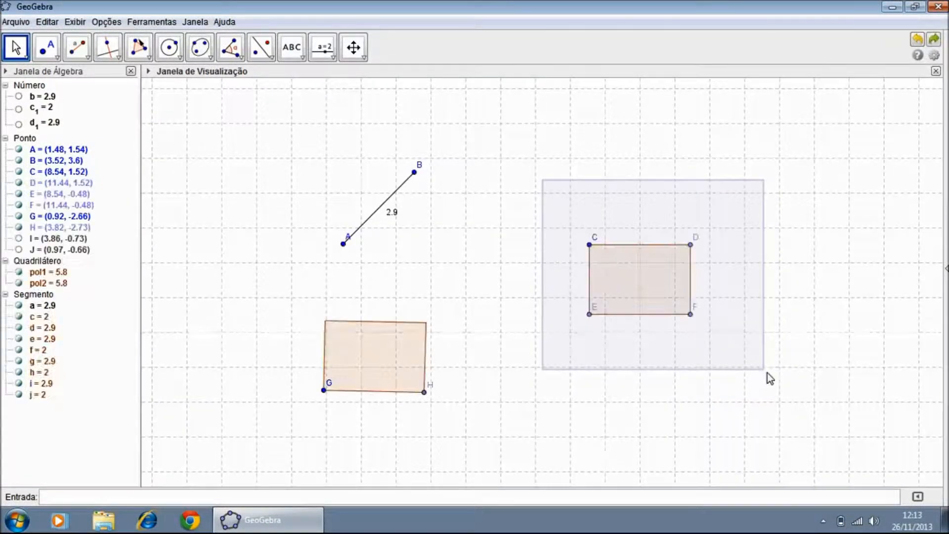
click(753, 243)
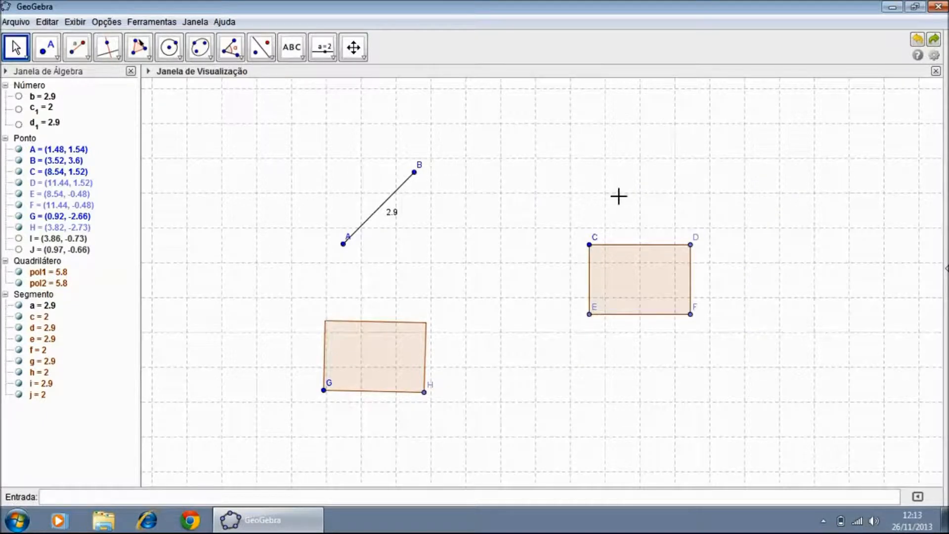
Step: Hide the original rectangle together with its corner points C, D, E and F
drag(528, 194, 756, 424)
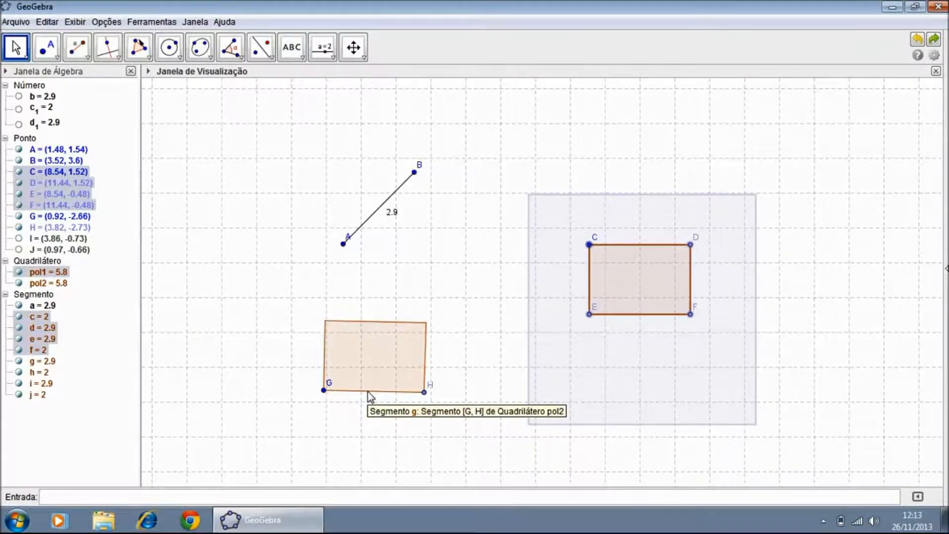
click(18, 171)
click(19, 183)
click(18, 194)
click(19, 204)
click(19, 272)
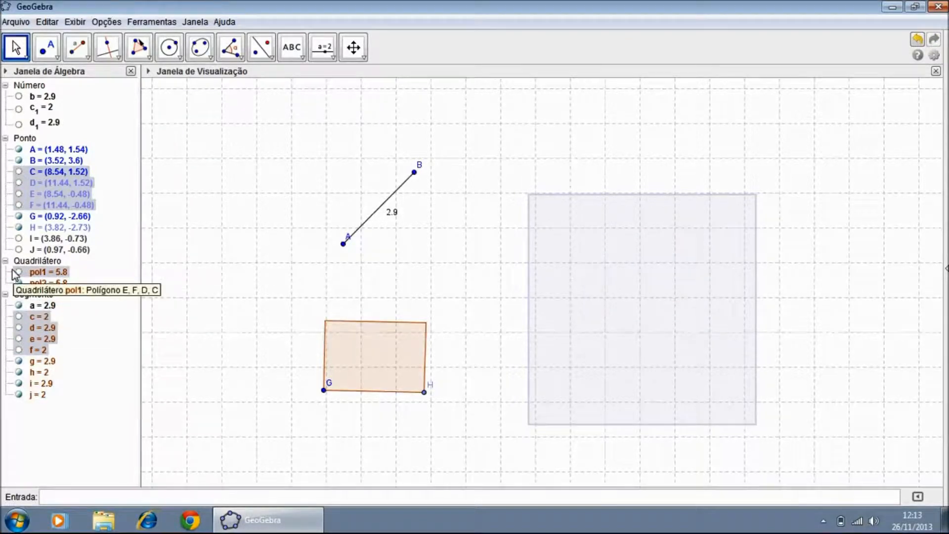
click(387, 291)
Step: Move the rigid copy so that corner G lies at about (8.22, -1.7)
drag(261, 269, 556, 478)
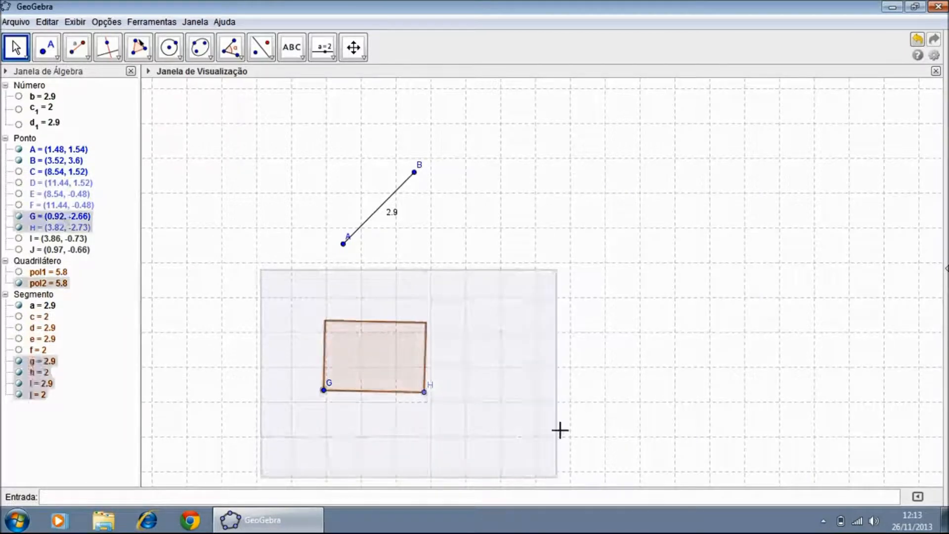
click(249, 354)
drag(352, 367, 625, 322)
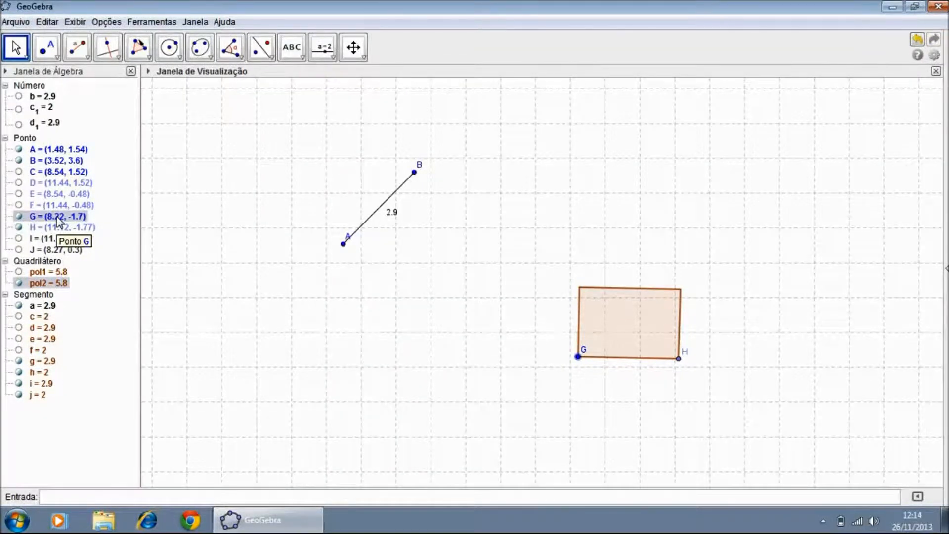
Step: Copy the coordinates (1.48, 1.54) from the definition of point A
double_click(87, 153)
drag(94, 151, 47, 154)
key(ctrl+c)
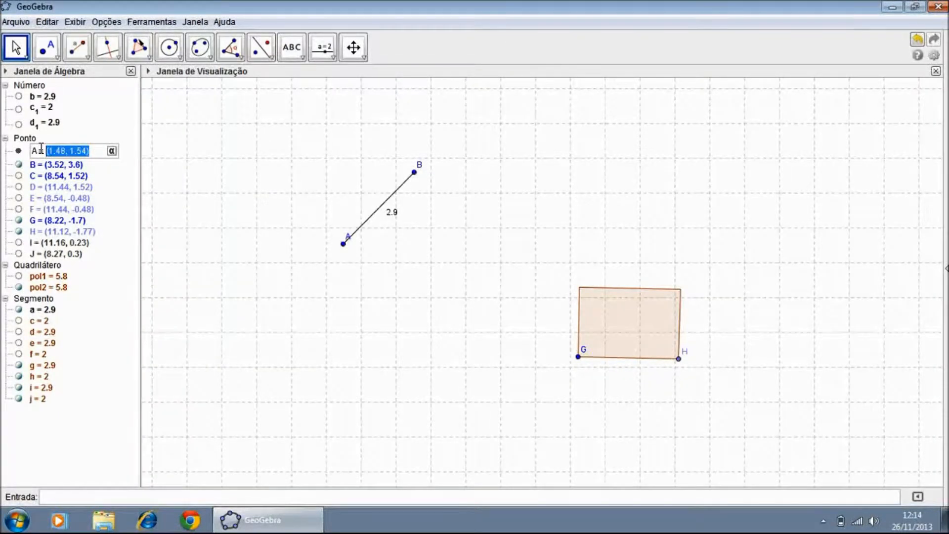
Step: Redefine point H of the rigid copy with the copied coordinates (1.48, 1.54)
click(83, 232)
double_click(83, 229)
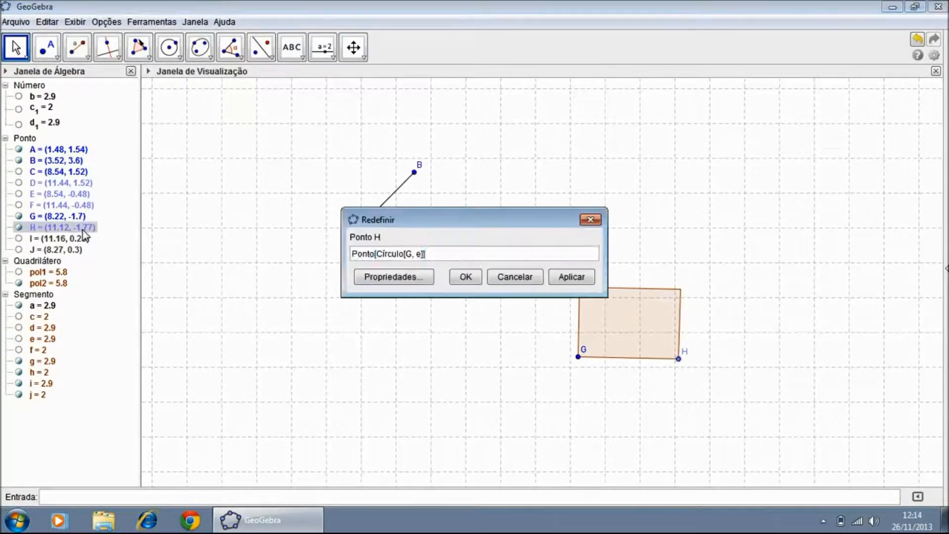
drag(438, 222, 372, 279)
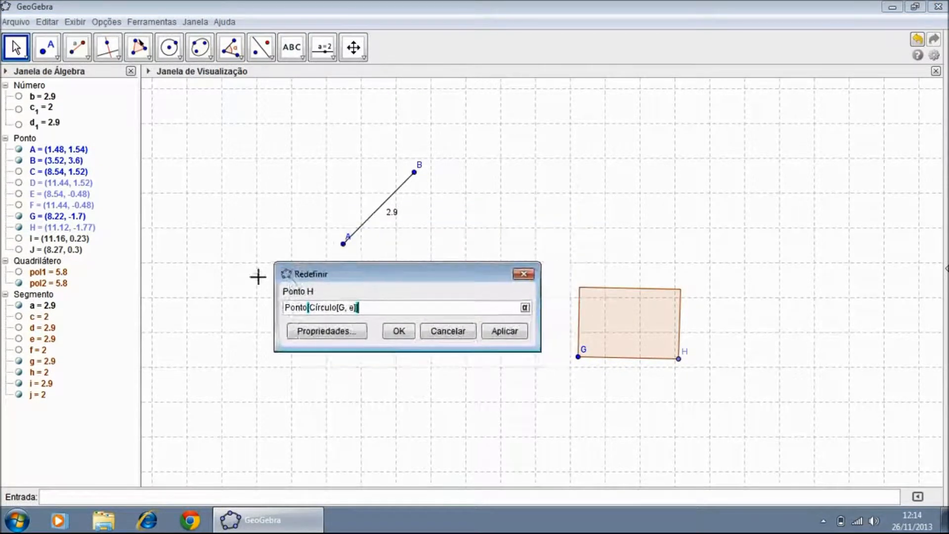
click(306, 307)
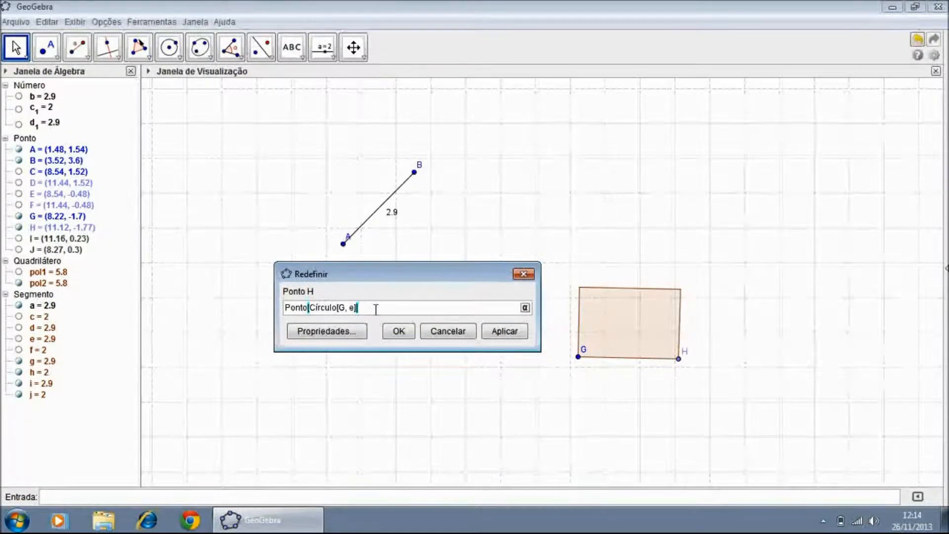
key(ctrl+a)
key(BackSpace)
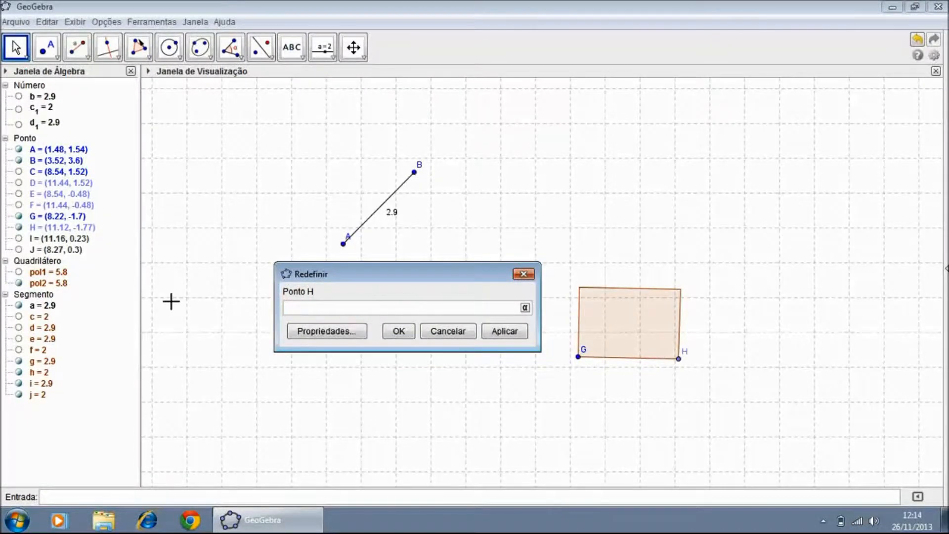
key(ctrl+v)
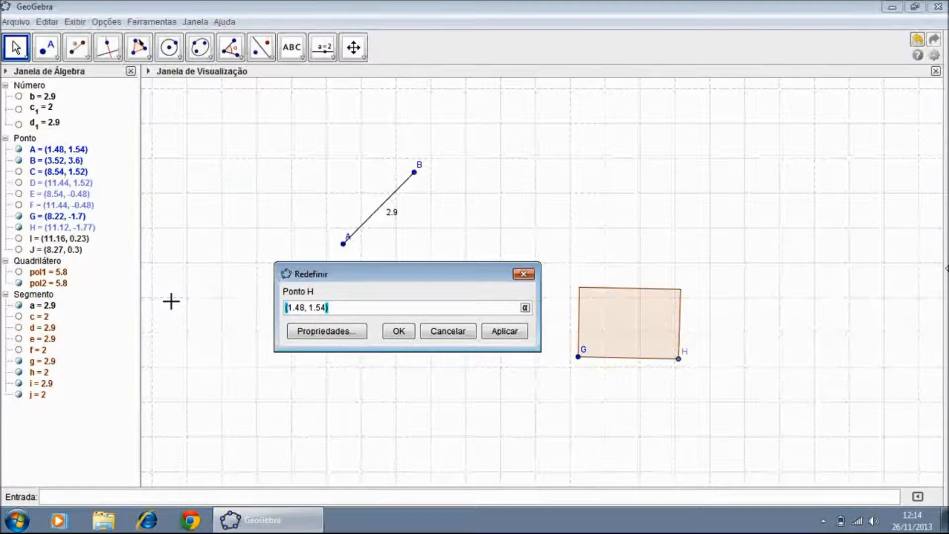
click(399, 332)
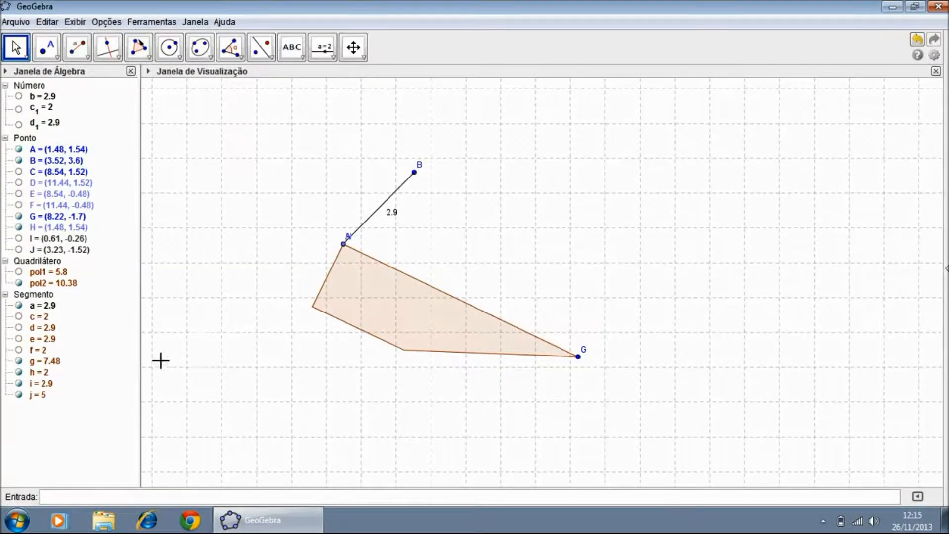
Step: Copy the coordinates (3.52, 3.6) from the definition of point B
click(78, 163)
click(78, 163)
drag(85, 162, 50, 161)
key(ctrl+c)
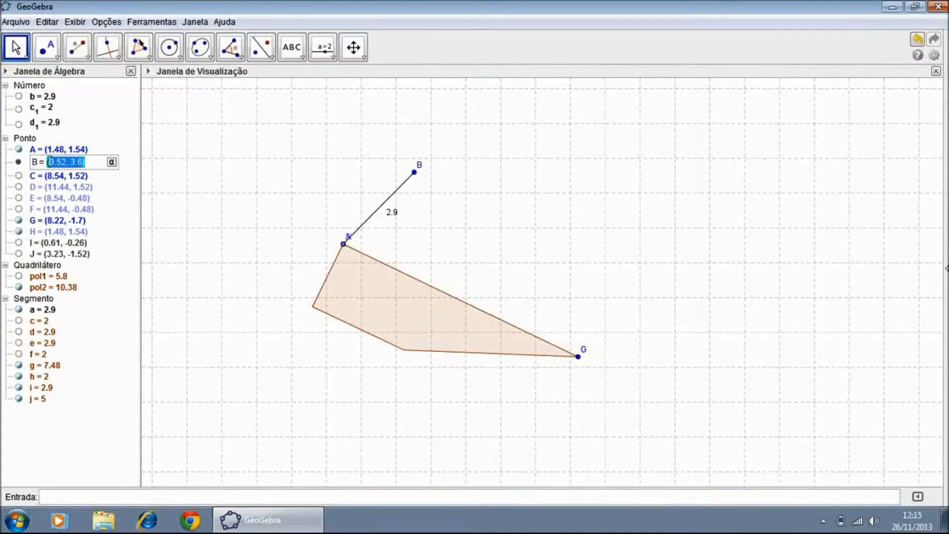
Step: Redefine point G of the rigid copy with the copied coordinates (3.52, 3.6)
click(75, 228)
click(74, 227)
click(69, 216)
click(50, 217)
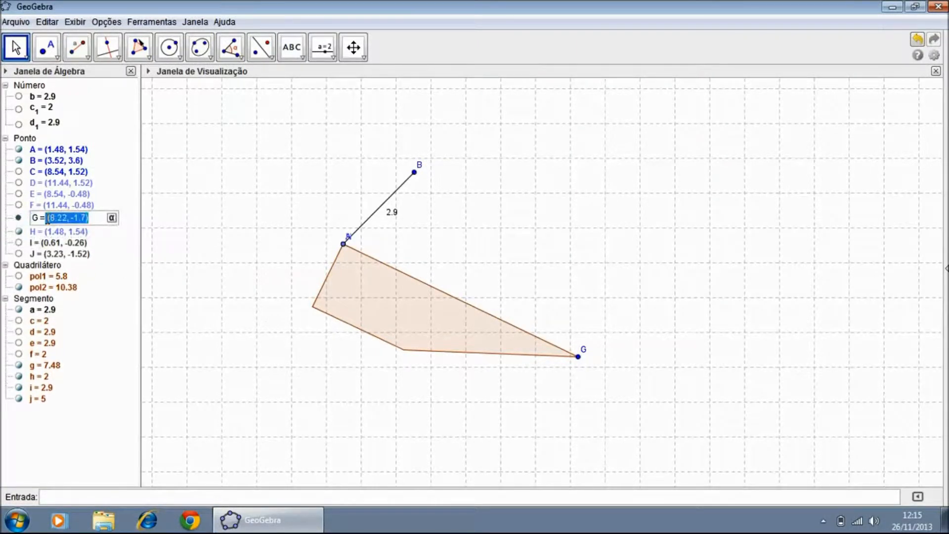
key(ctrl+v)
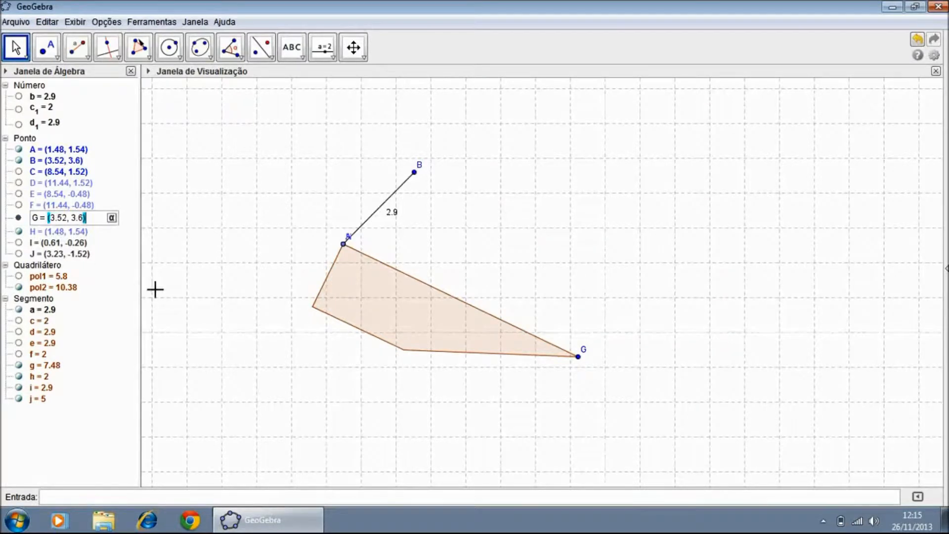
key(Return)
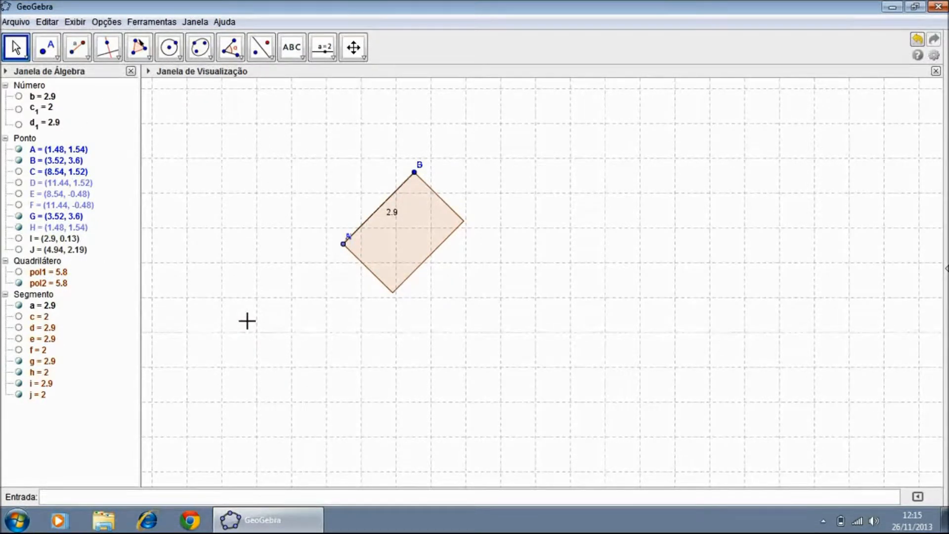
click(17, 47)
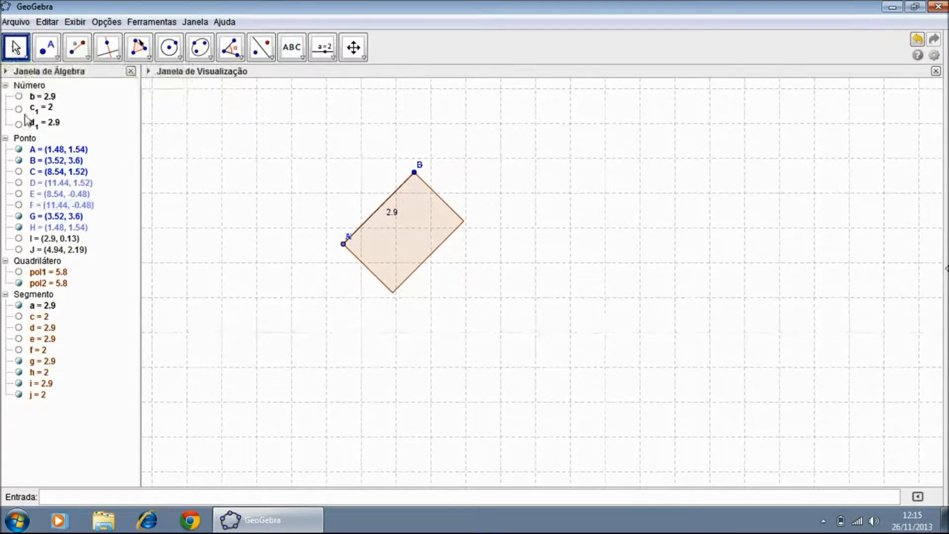
mouse_move(417, 240)
mouse_down()
mouse_move(446, 280)
mouse_move(418, 239)
mouse_up()
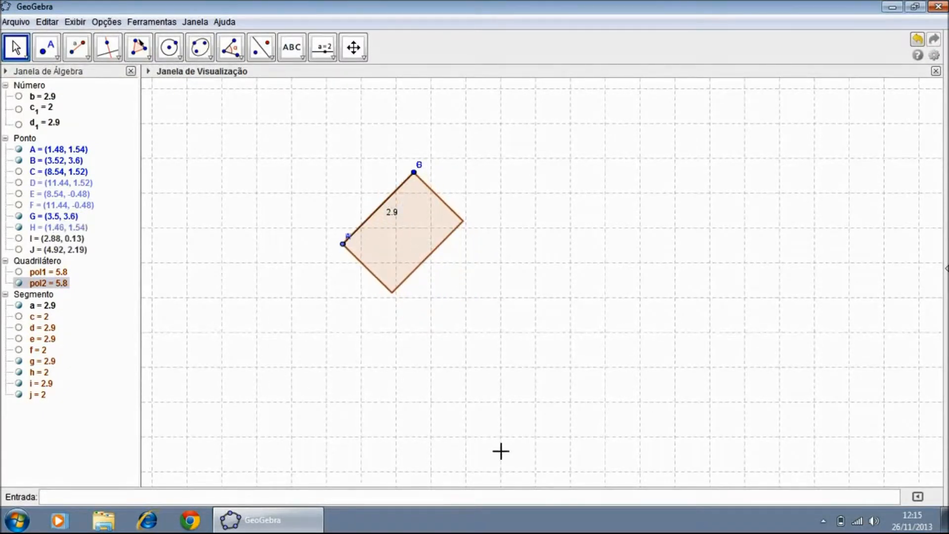
key(ctrl+z)
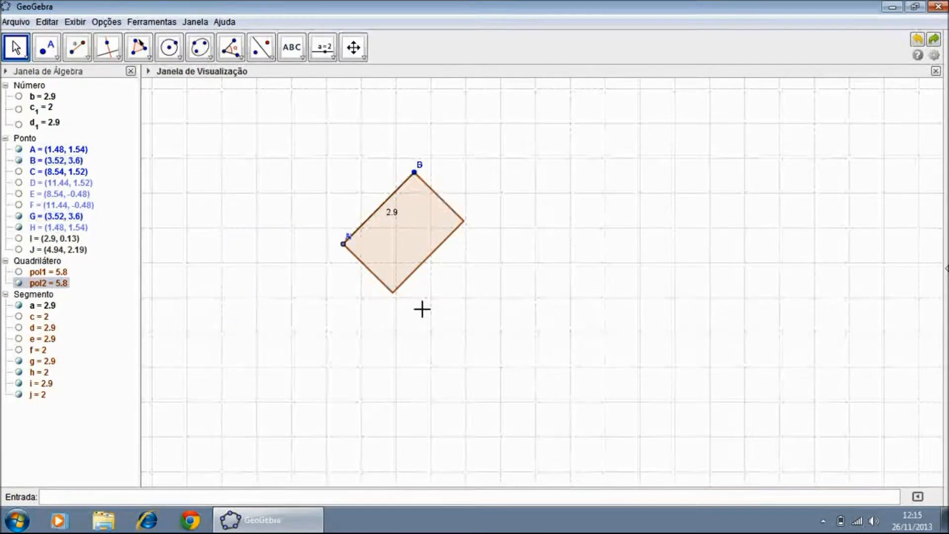
Step: Hide the overlapping points A and H, and B and G, at the two ends of segment AB
drag(270, 190, 355, 329)
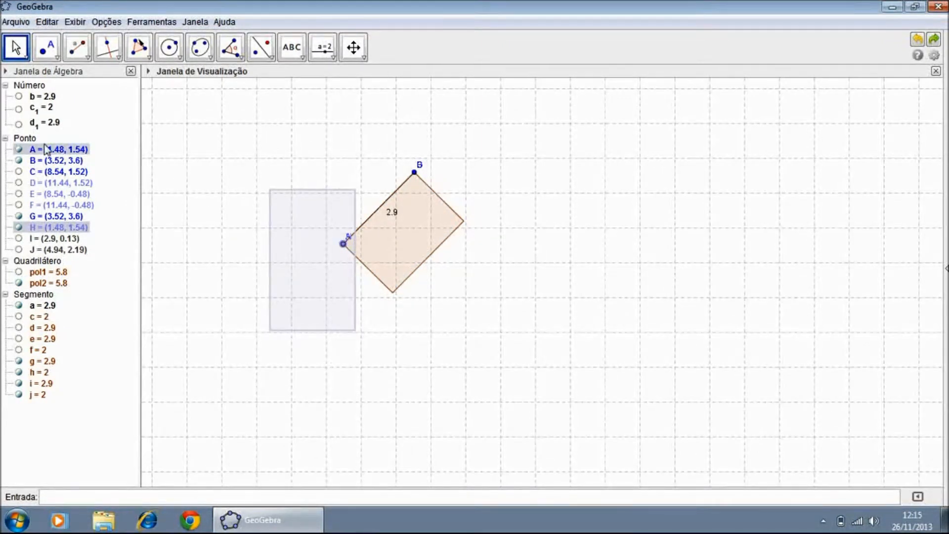
click(18, 149)
click(19, 227)
drag(366, 137, 437, 202)
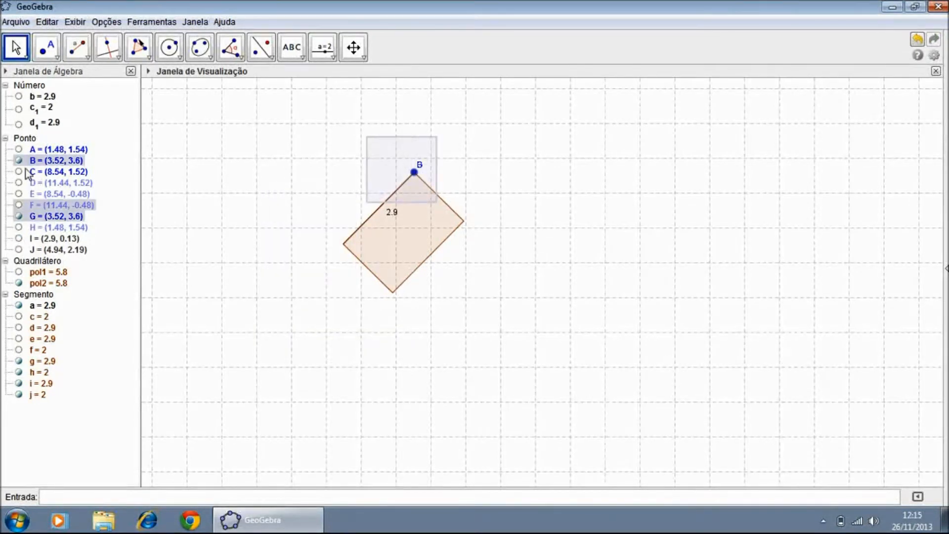
click(19, 160)
click(19, 216)
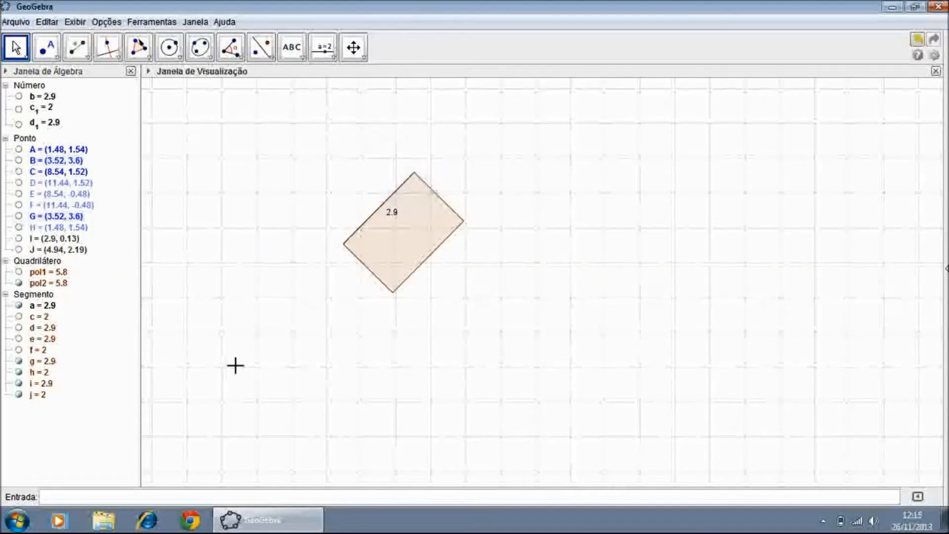
click(390, 208)
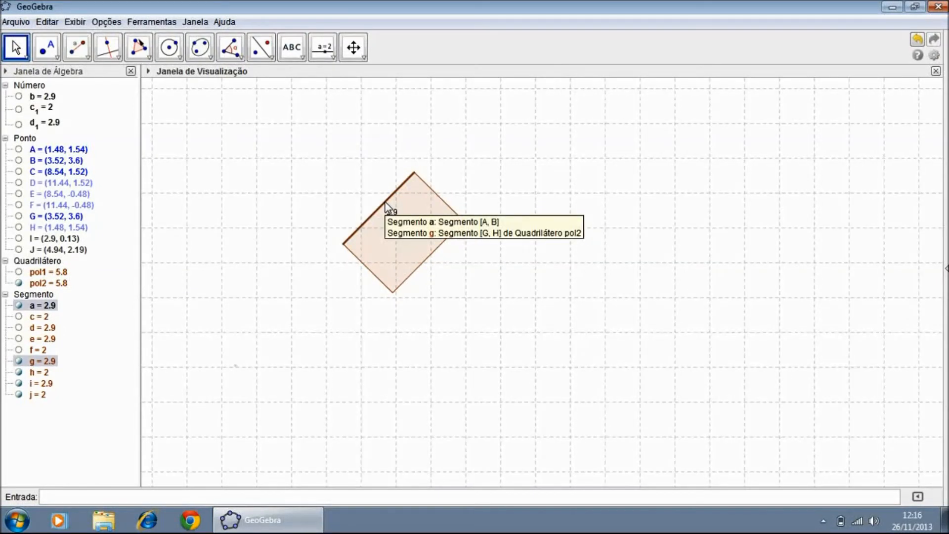
click(436, 149)
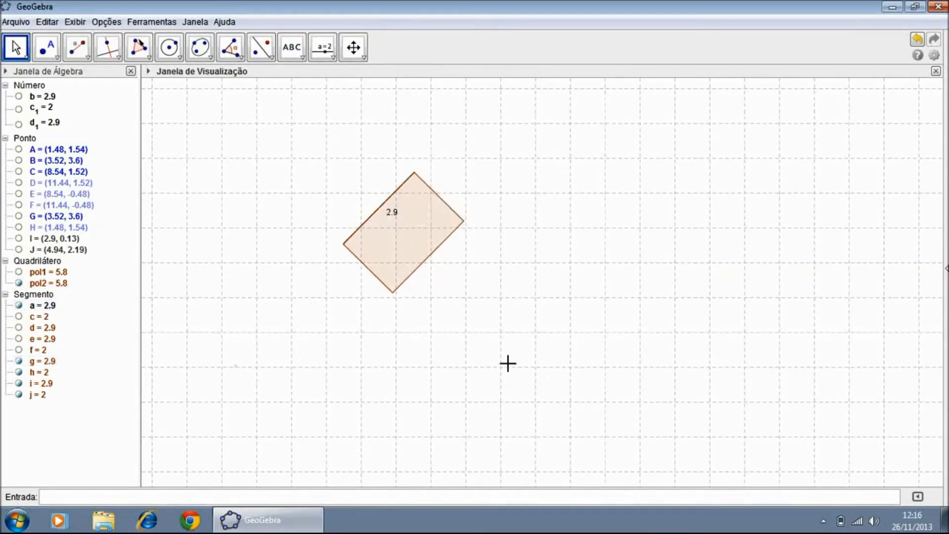